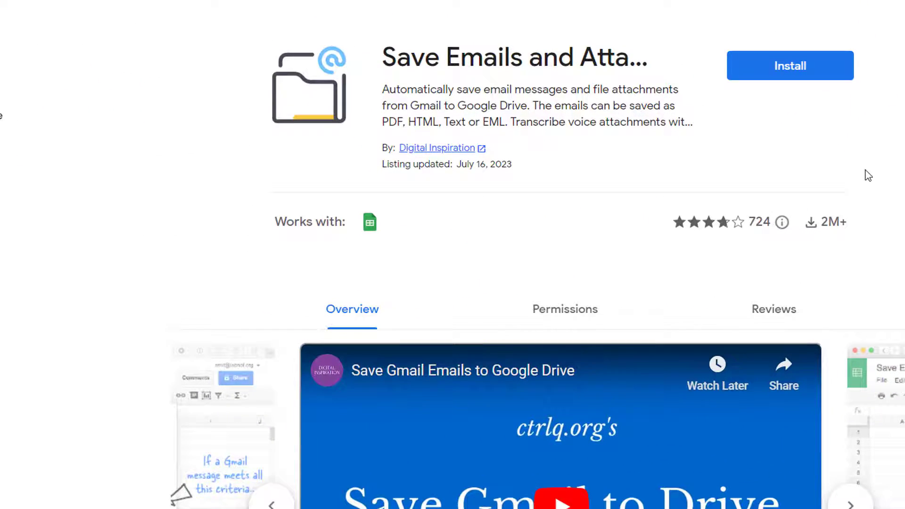
Install the Save Emails and Attachments add-on with your Google account and allow its access.
{"action": "left_click", "coordinate": [788, 84]}
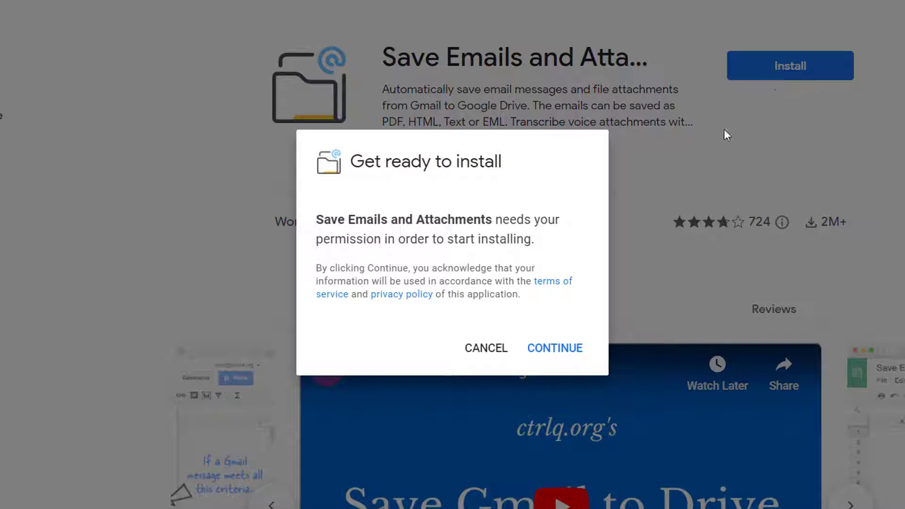
{"action": "left_click", "coordinate": [551, 355]}
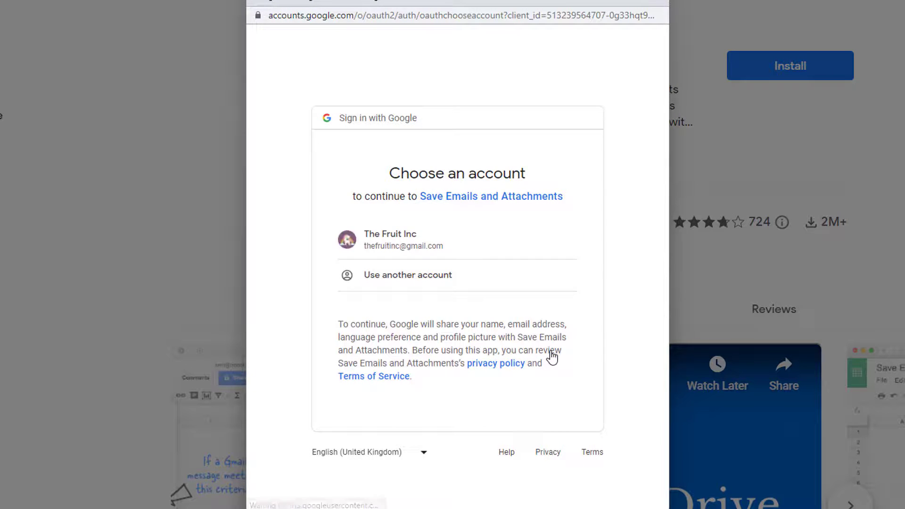
{"action": "left_click", "coordinate": [514, 258]}
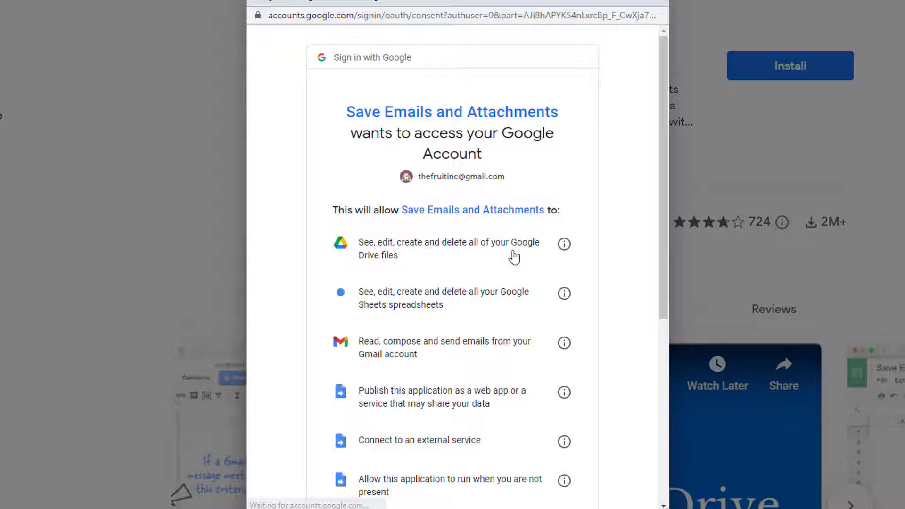
{"action": "left_click_drag", "start_coordinate": [662, 279], "coordinate": [640, 477]}
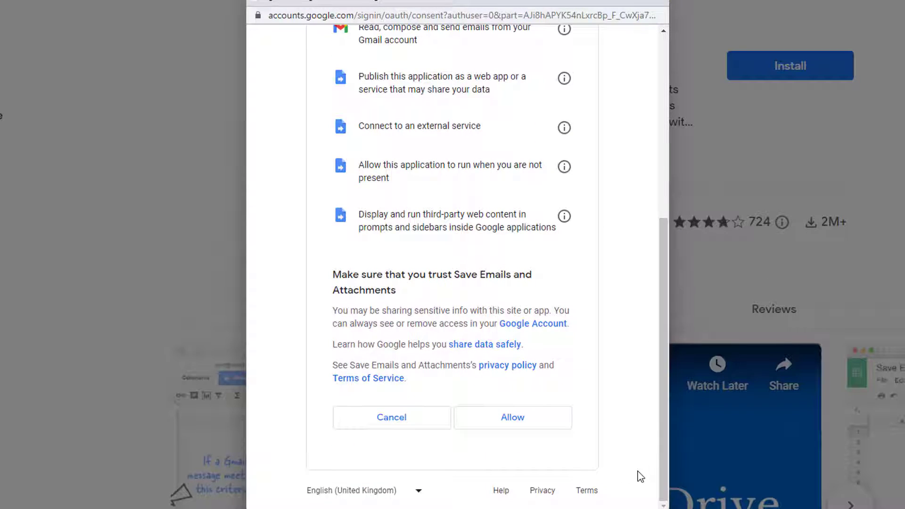
{"action": "left_click", "coordinate": [495, 425]}
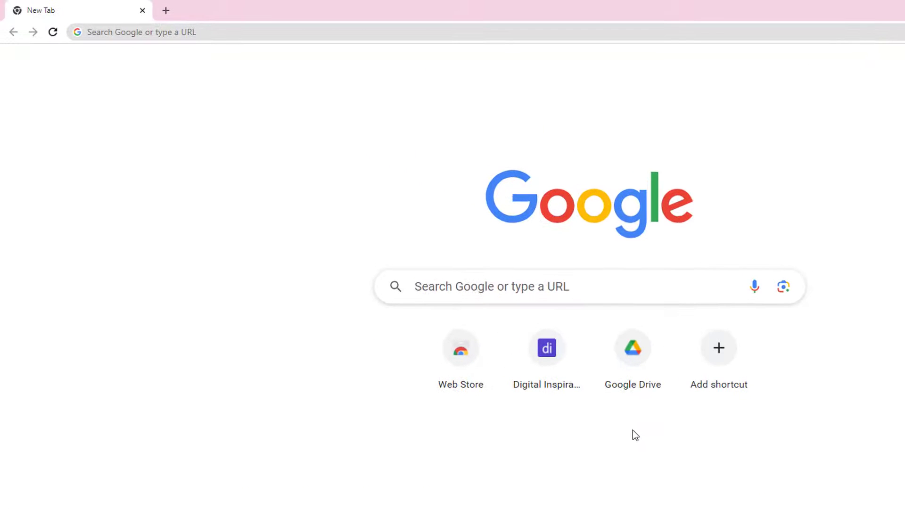
In Google Drive, create a 'Newsletters' folder in My Drive and open it.
{"action": "left_click", "coordinate": [626, 383]}
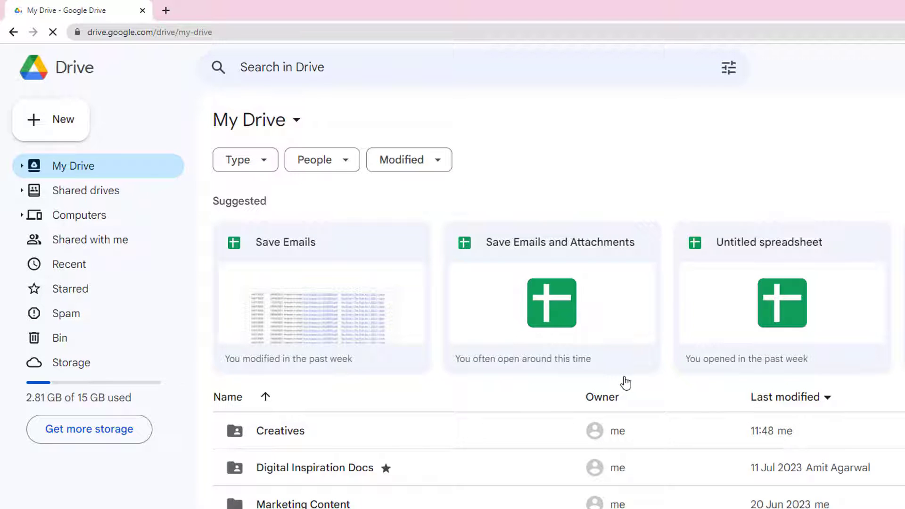
{"action": "left_click", "coordinate": [77, 139]}
{"action": "left_click", "coordinate": [83, 132]}
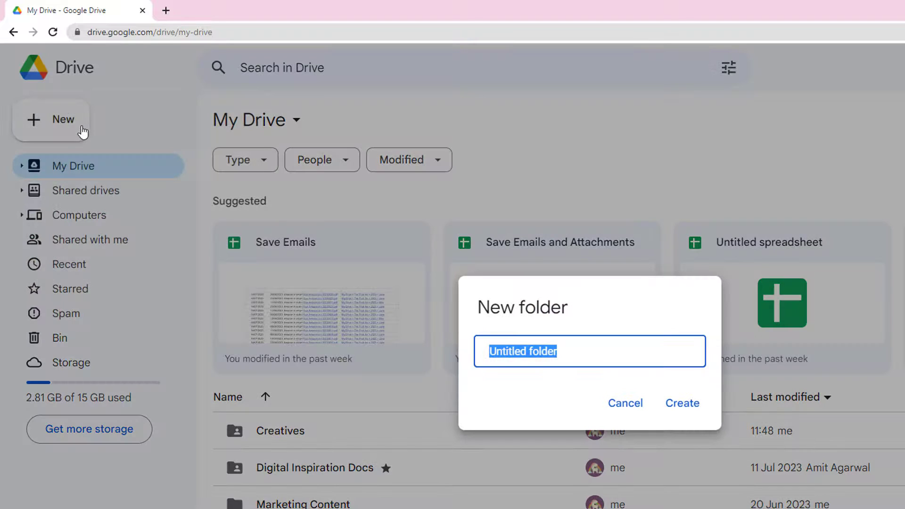
{"action": "type", "text": "New"}
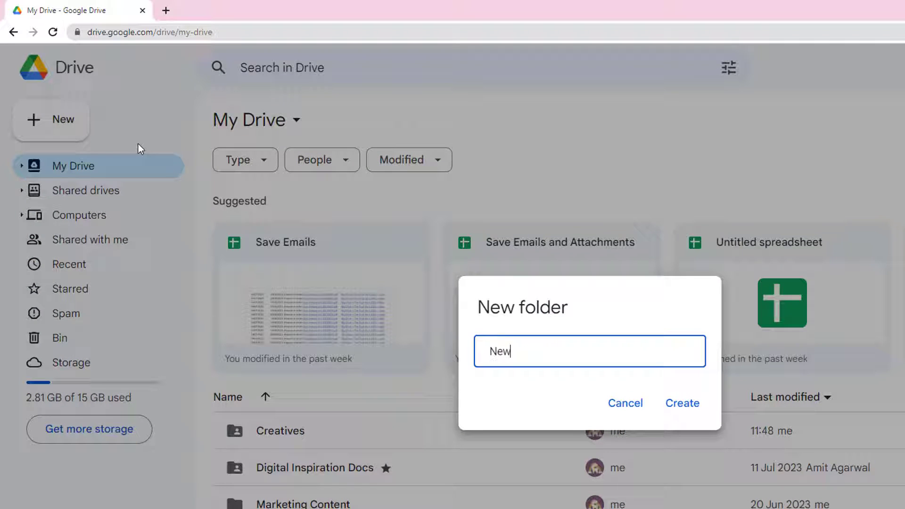
{"action": "type", "text": "sletters"}
{"action": "left_click", "coordinate": [685, 402]}
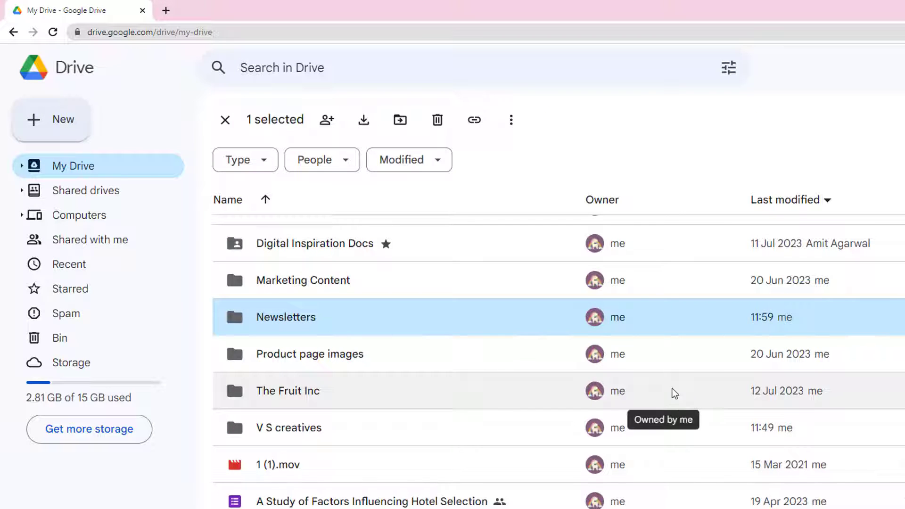
{"action": "double_click", "coordinate": [523, 318]}
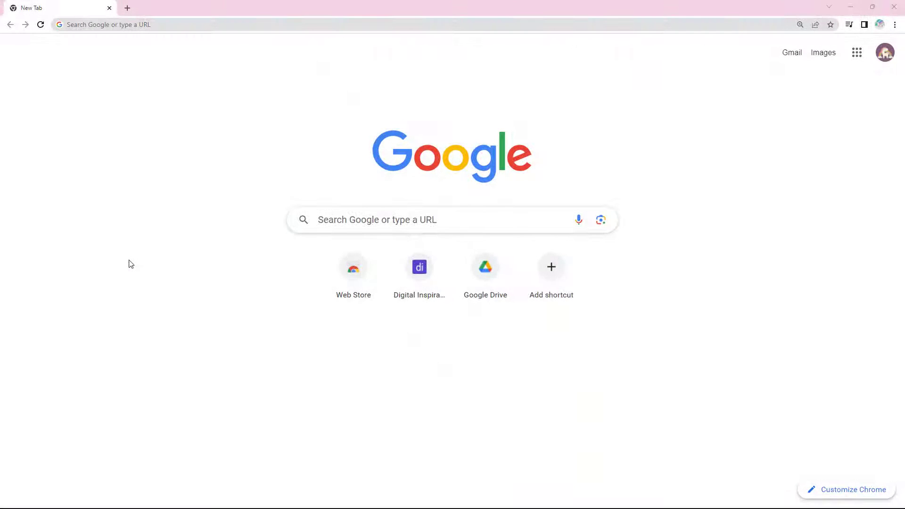
Create a blank spreadsheet via sheet.new and launch the Save Emails and Attachments add-on.
{"action": "left_click", "coordinate": [111, 26]}
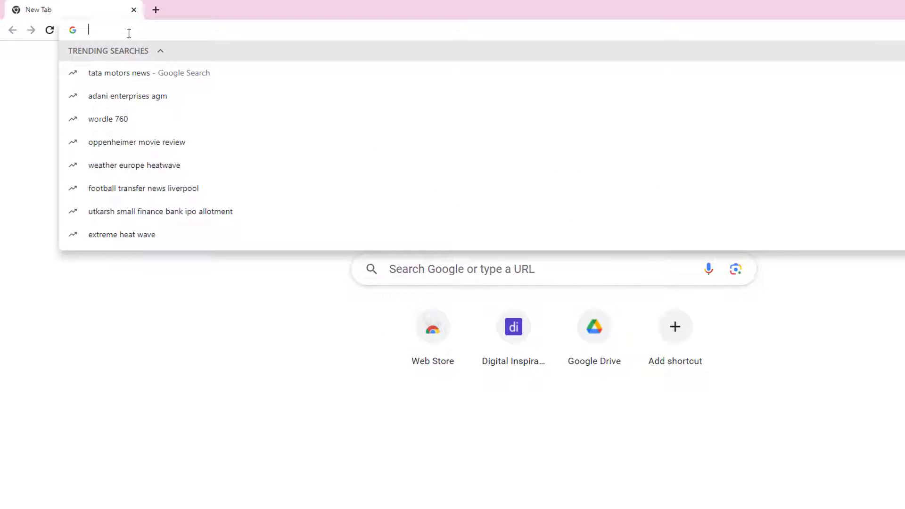
{"action": "type", "text": "sheet.n"}
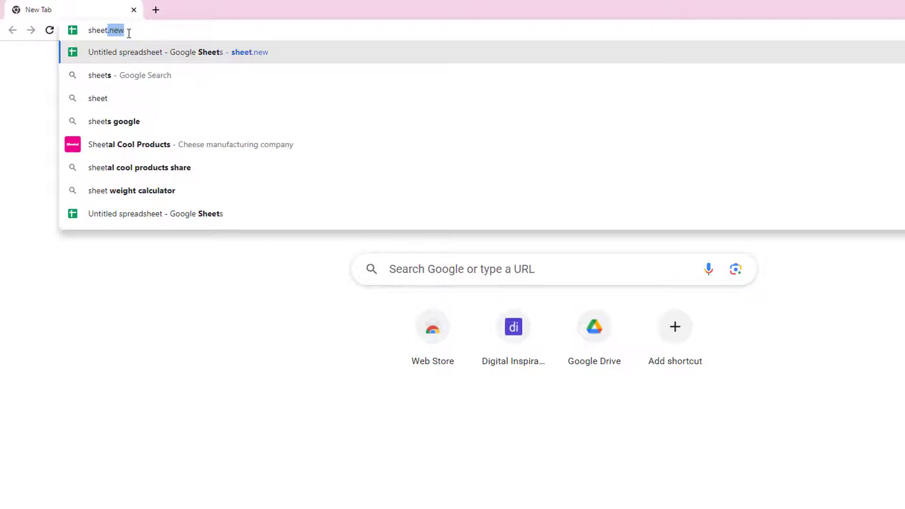
{"action": "type", "text": "ew"}
{"action": "key", "text": "Return"}
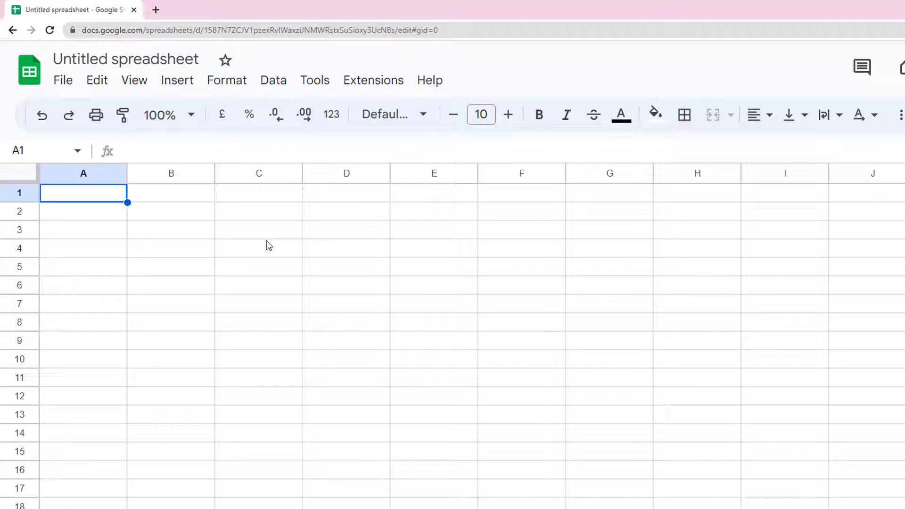
{"action": "left_click", "coordinate": [374, 81]}
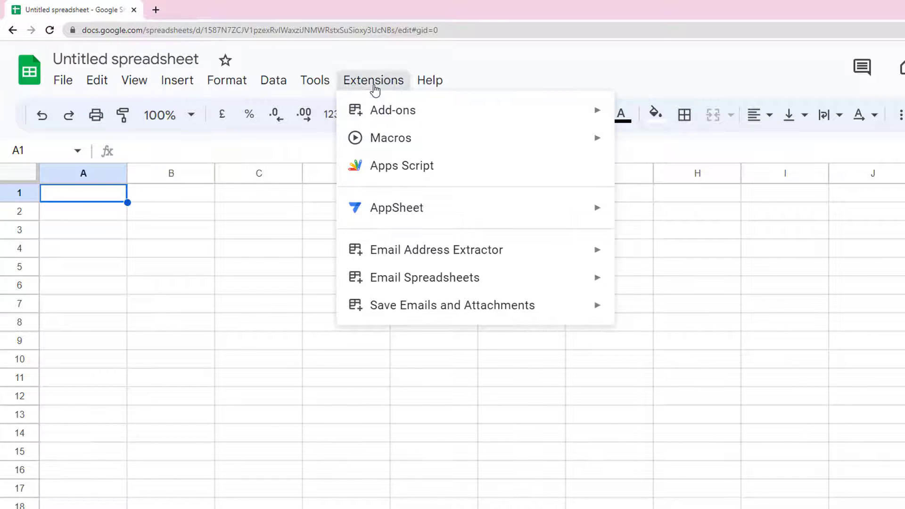
{"action": "mouse_move", "coordinate": [499, 313]}
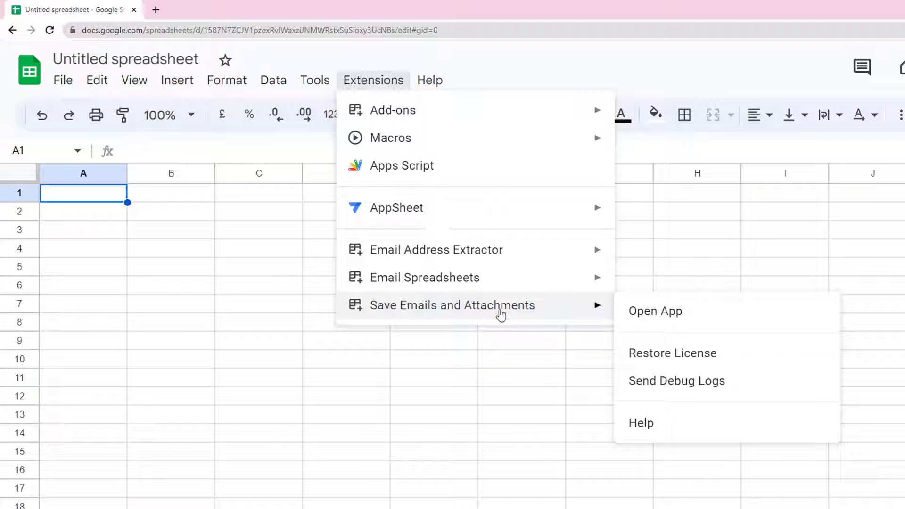
{"action": "left_click", "coordinate": [657, 313]}
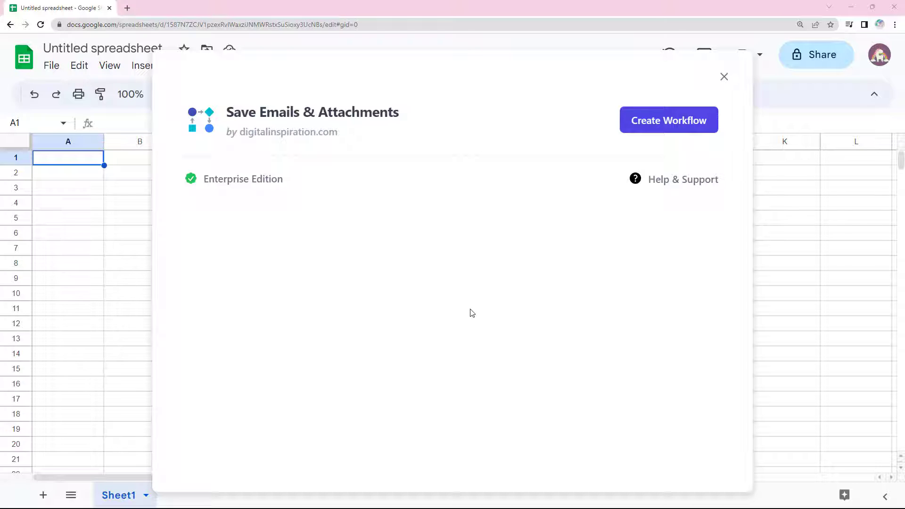
Start a new workflow and set its Gmail Label filter to Newsletters.
{"action": "left_click", "coordinate": [671, 129]}
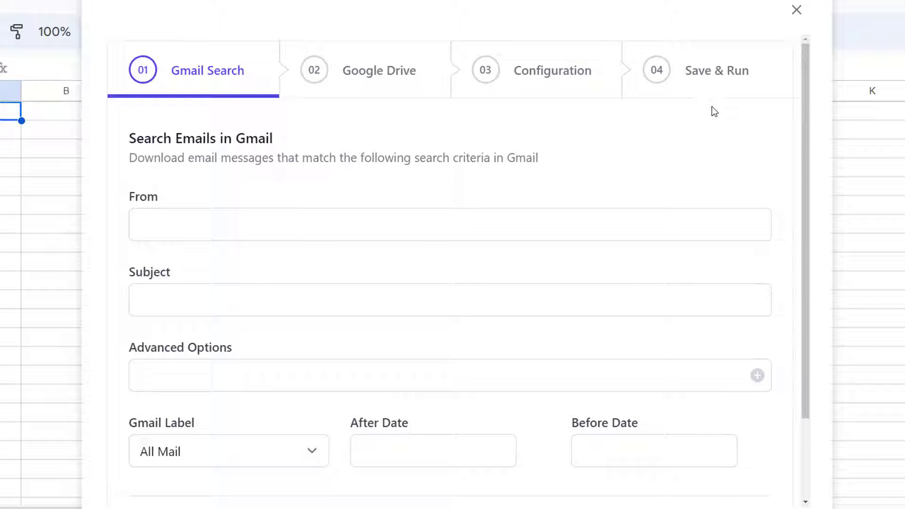
{"action": "left_click_drag", "start_coordinate": [807, 113], "coordinate": [806, 158]}
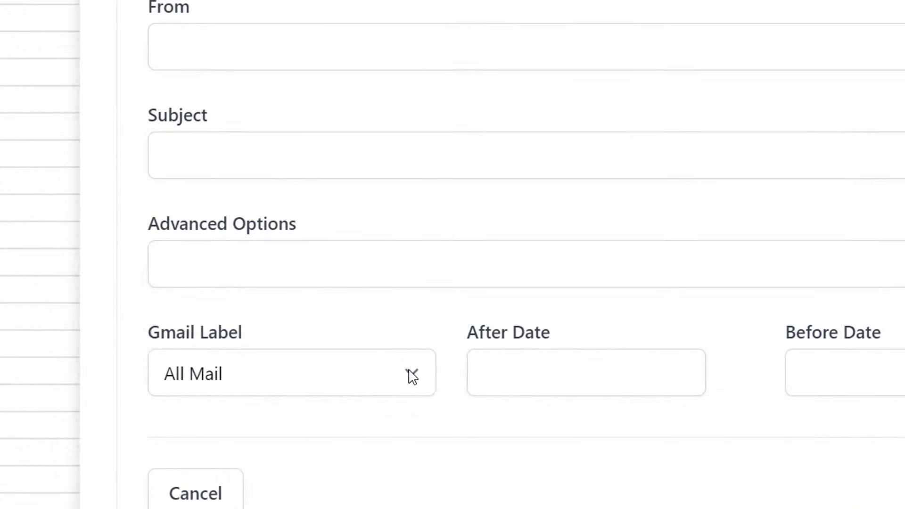
{"action": "left_click", "coordinate": [412, 377]}
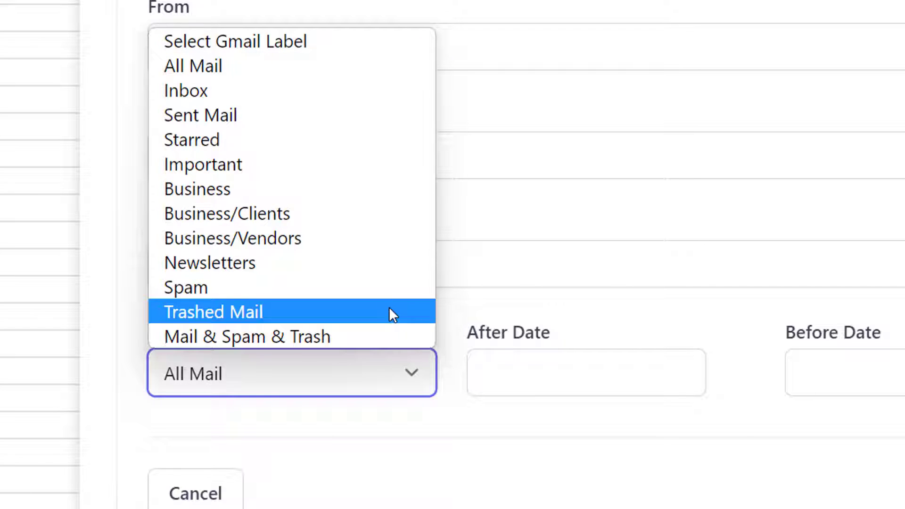
{"action": "left_click", "coordinate": [379, 267]}
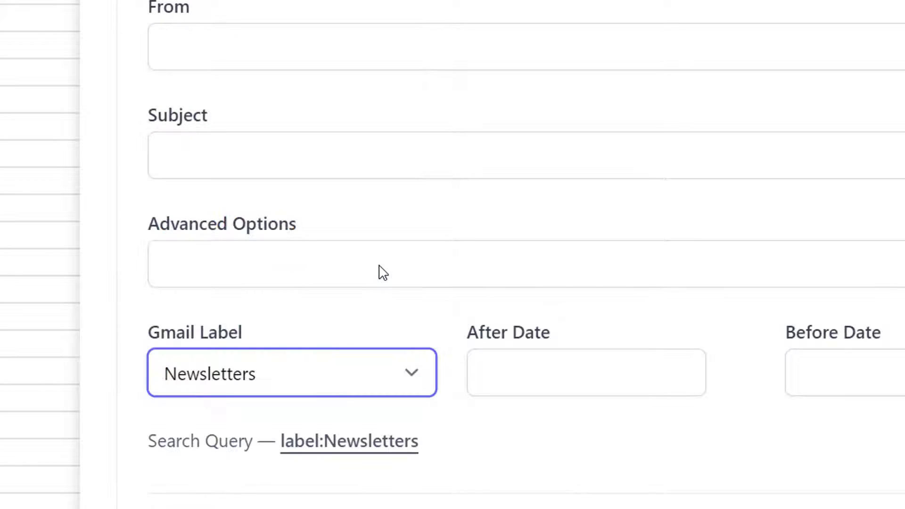
Set the After Date to 2023/02/01 by paging the date picker back to February 2023.
{"action": "scroll", "coordinate": [732, 321], "scroll_direction": "down", "scroll_amount": 2}
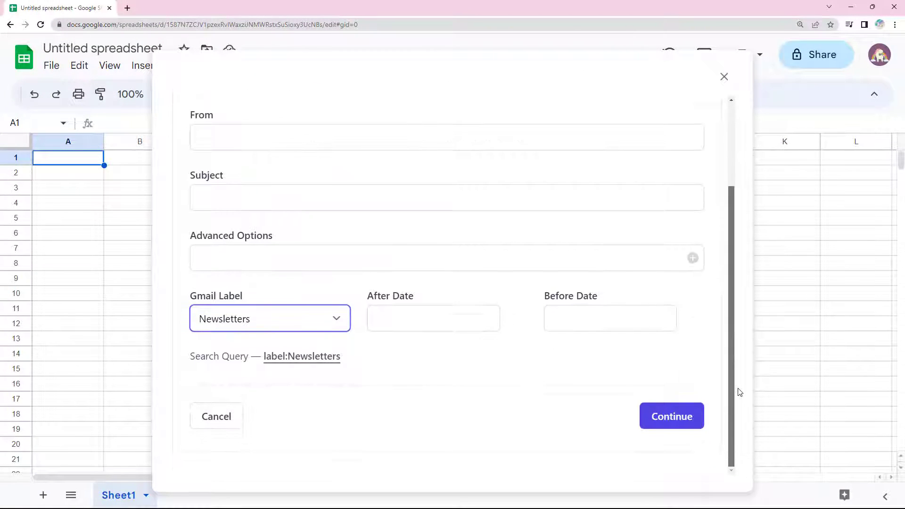
{"action": "left_click", "coordinate": [483, 320]}
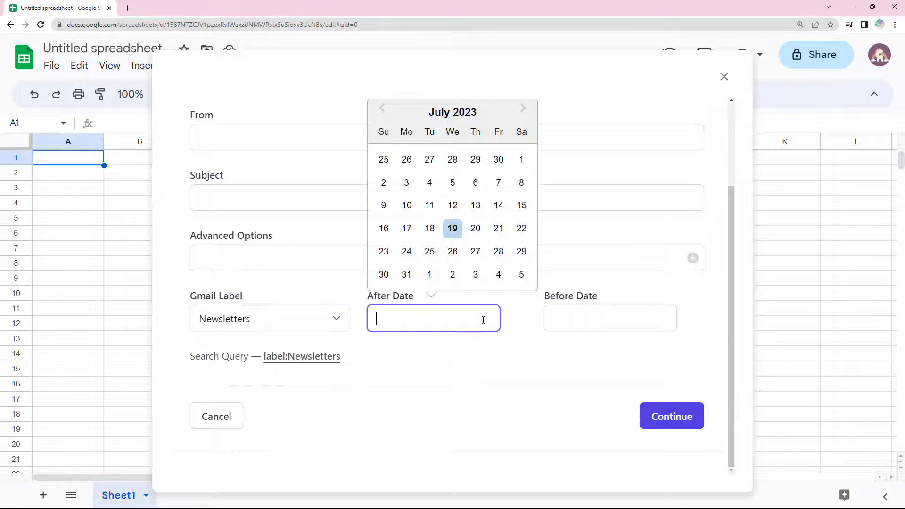
{"action": "left_click", "coordinate": [380, 109]}
{"action": "left_click", "coordinate": [381, 136]}
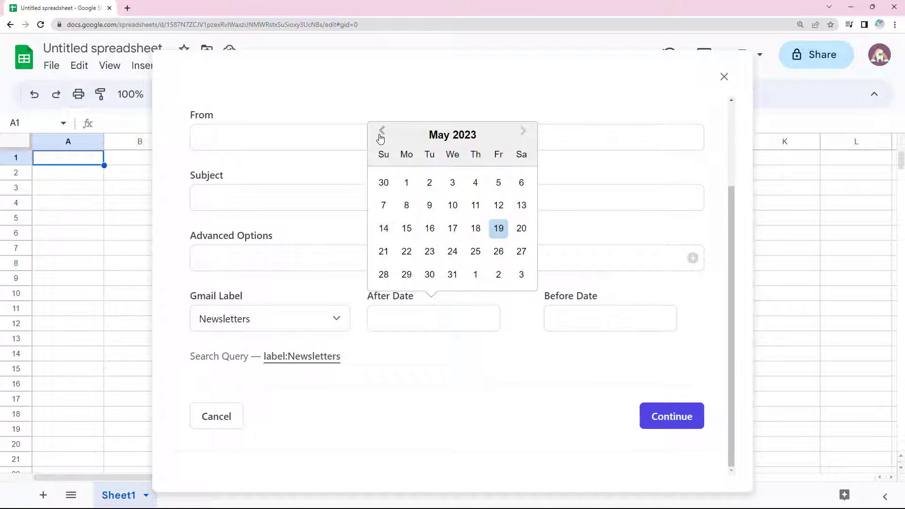
{"action": "left_click", "coordinate": [381, 136]}
{"action": "left_click", "coordinate": [384, 113]}
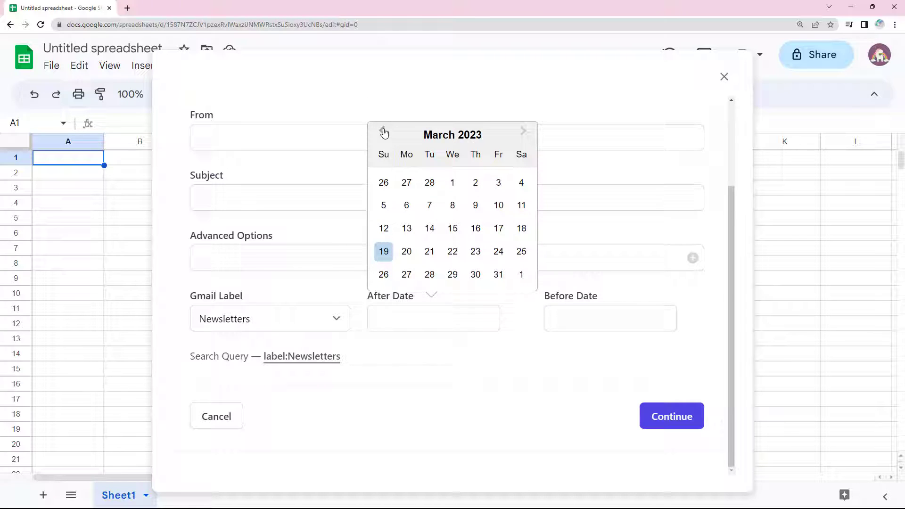
{"action": "left_click", "coordinate": [385, 133]}
{"action": "left_click", "coordinate": [452, 189]}
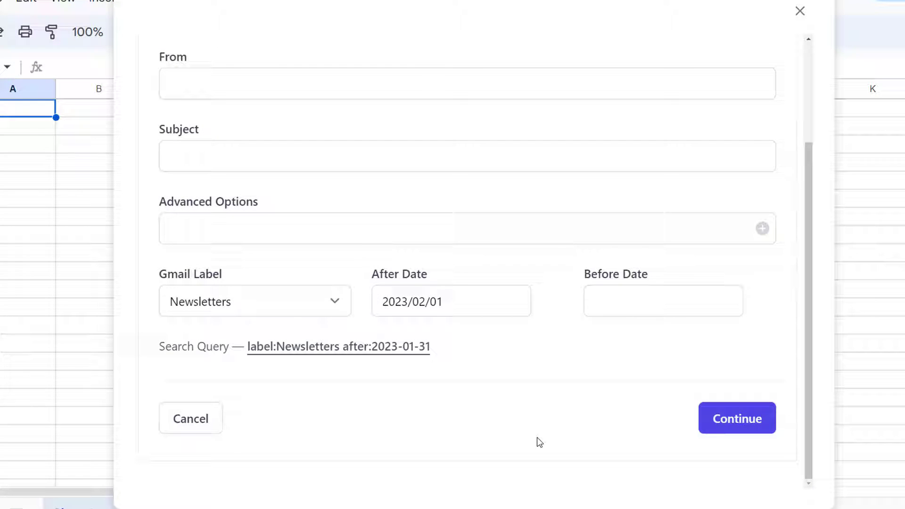
Choose the Newsletters Drive folder as the workflow's Google Drive Folder.
{"action": "left_click", "coordinate": [742, 426]}
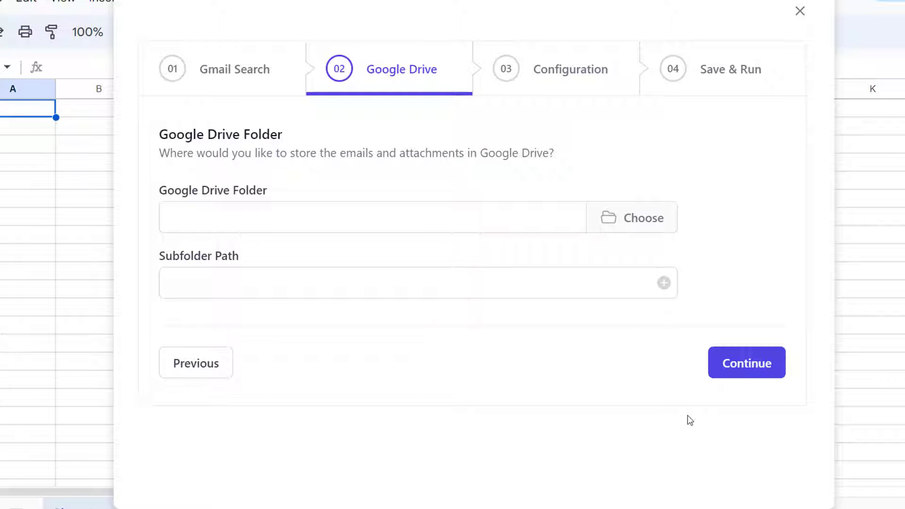
{"action": "left_click", "coordinate": [631, 234]}
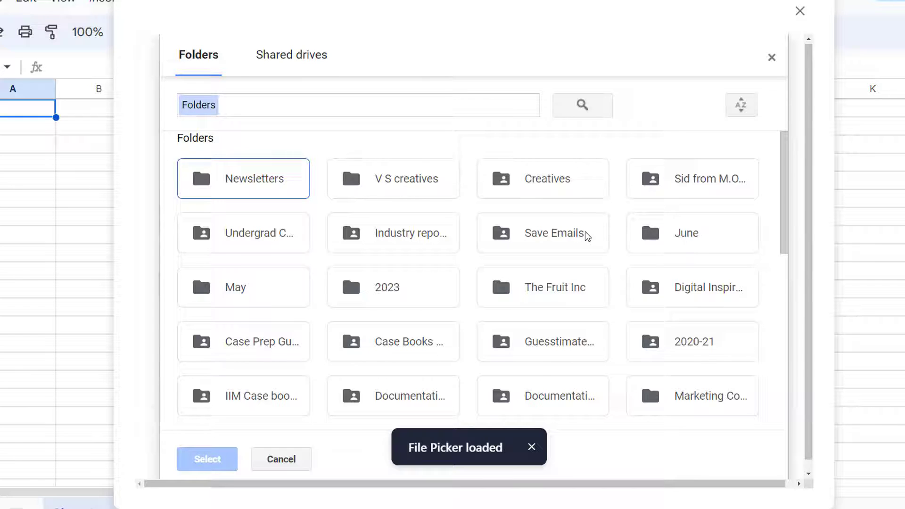
{"action": "left_click", "coordinate": [273, 187]}
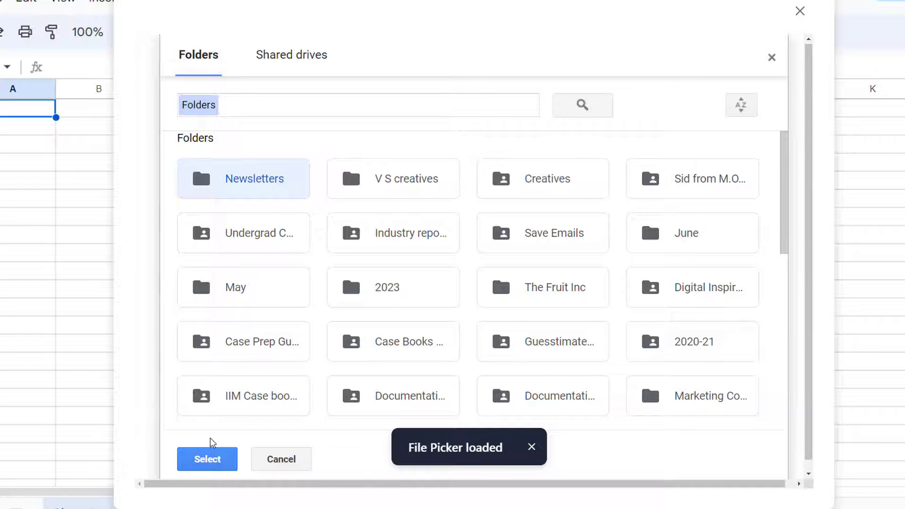
{"action": "left_click", "coordinate": [203, 457]}
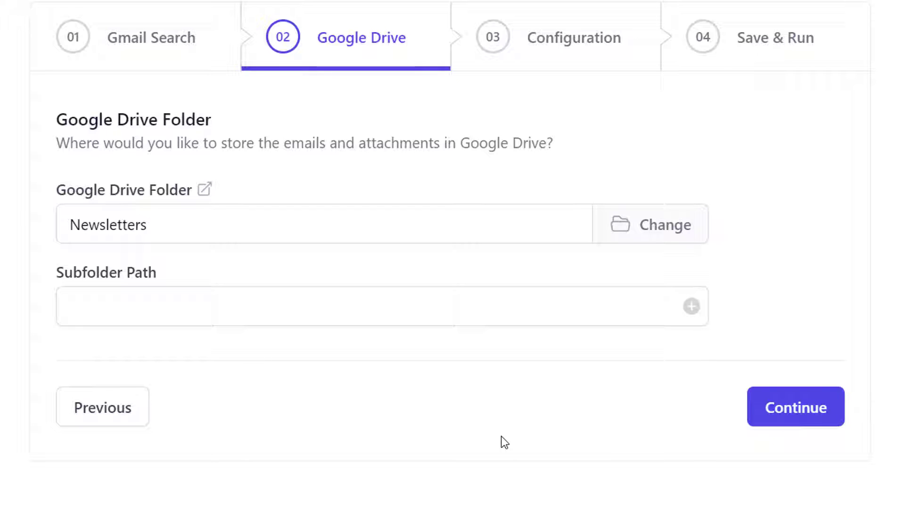
Build the subfolder path {{Year}}/ {{Month Name}} from the Year and Month Name variables.
{"action": "left_click", "coordinate": [695, 308]}
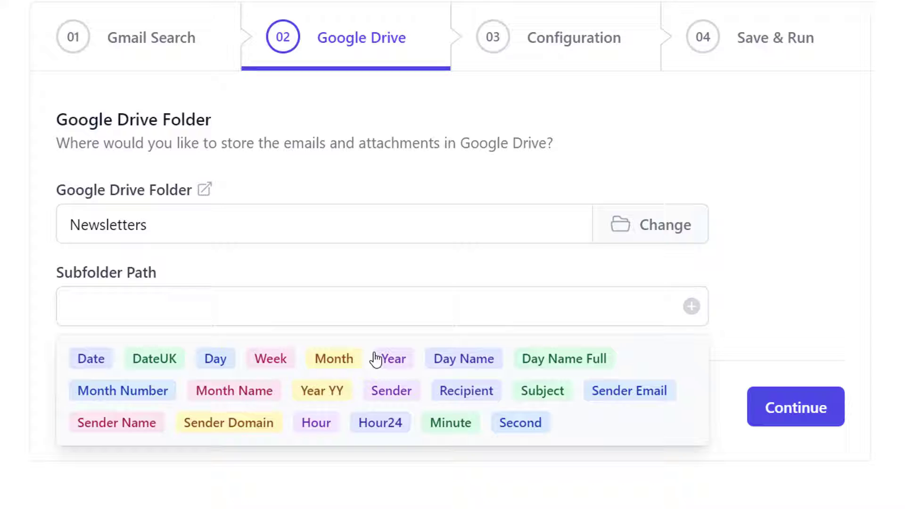
{"action": "left_click", "coordinate": [389, 363]}
{"action": "left_click", "coordinate": [299, 319]}
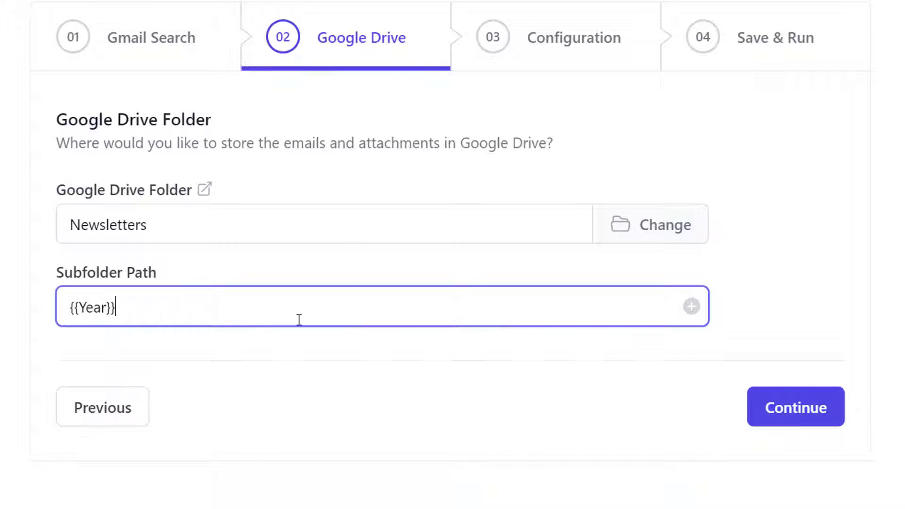
{"action": "type", "text": "/"}
{"action": "left_click", "coordinate": [691, 306]}
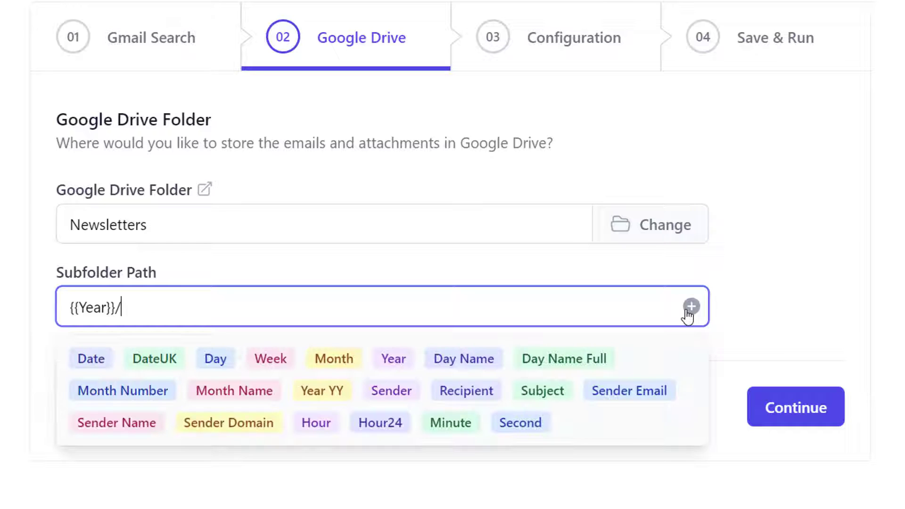
{"action": "left_click", "coordinate": [232, 391]}
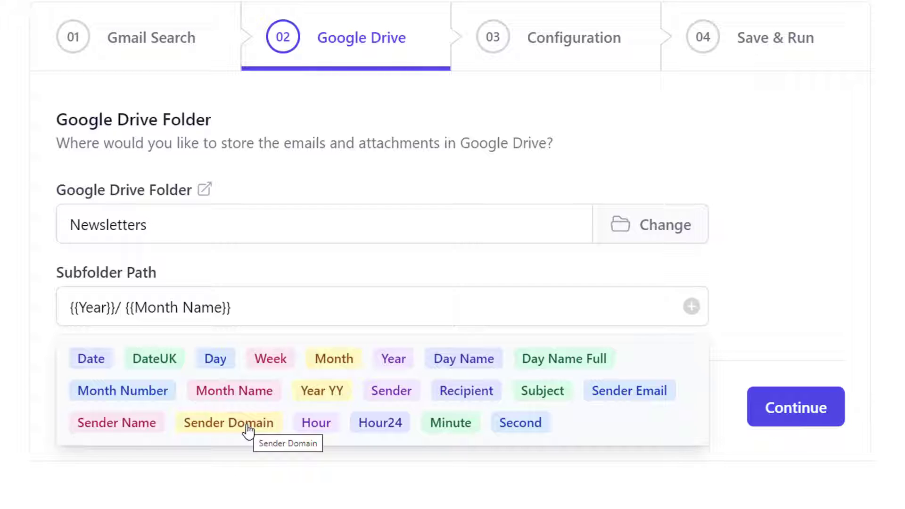
{"action": "left_click", "coordinate": [427, 455]}
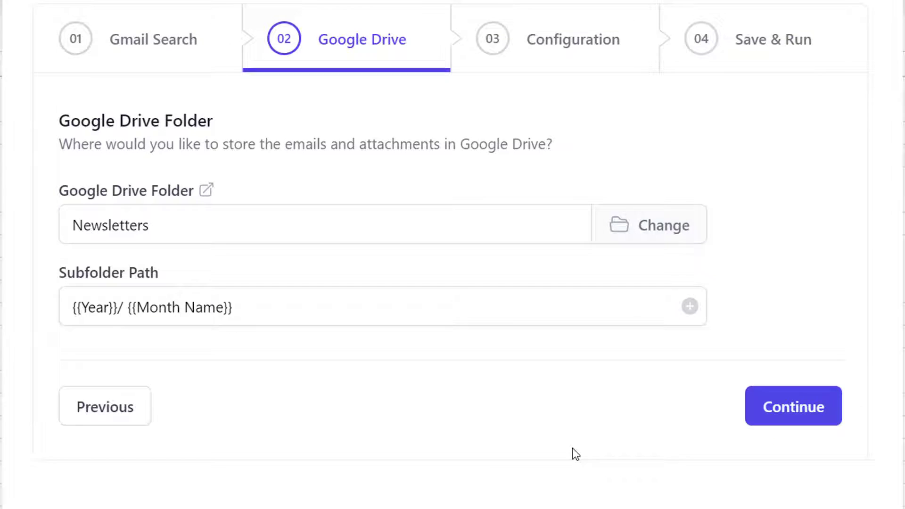
On the Configuration step, replace the {{Subject}} file name with {{Sender Name}}-.
{"action": "left_click", "coordinate": [796, 407]}
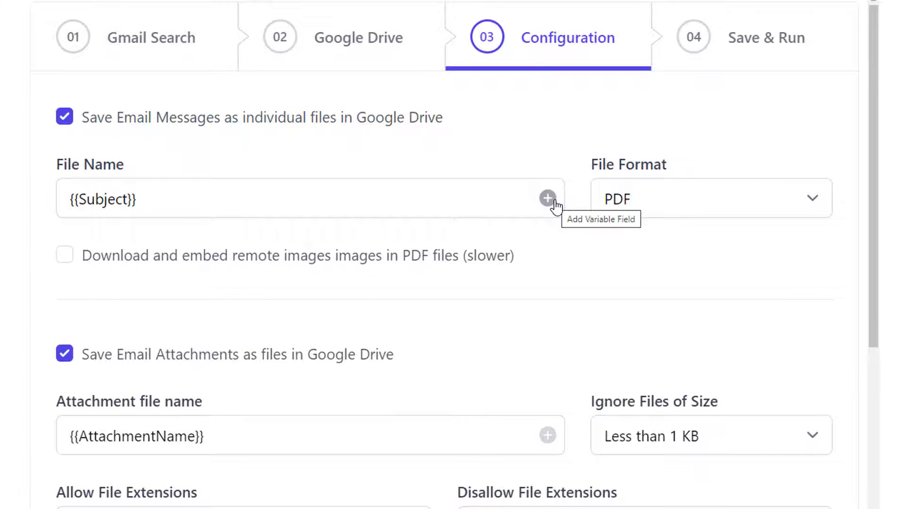
{"action": "left_click", "coordinate": [554, 202]}
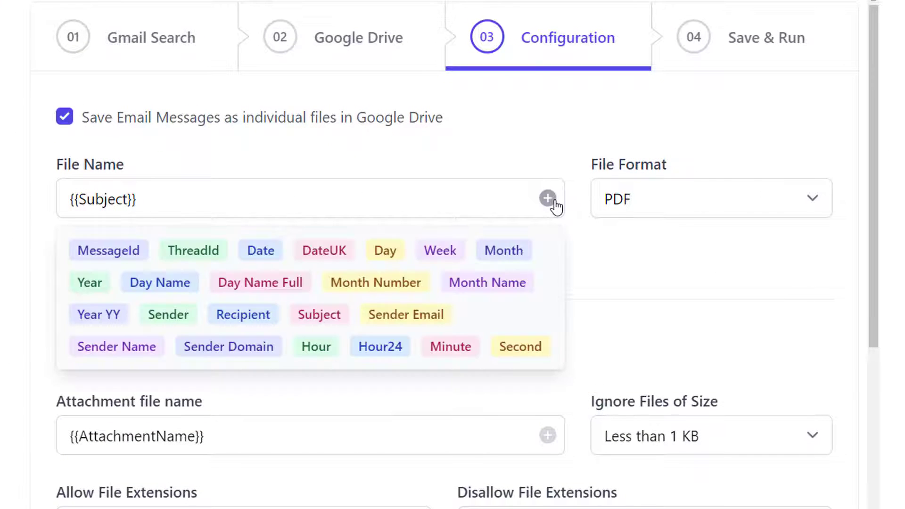
{"action": "left_click", "coordinate": [222, 210]}
{"action": "left_click_drag", "start_coordinate": [222, 210], "coordinate": [1, 210]}
{"action": "key", "text": "BackSpace"}
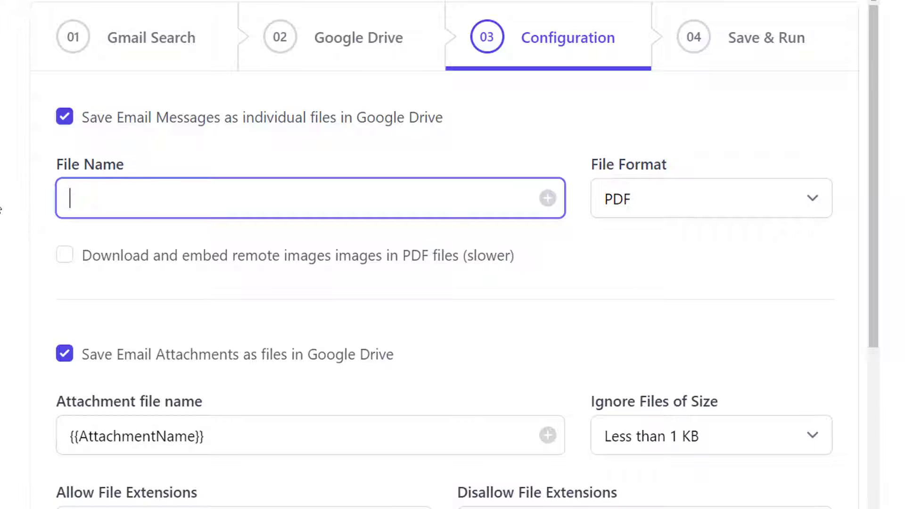
{"action": "left_click", "coordinate": [551, 200]}
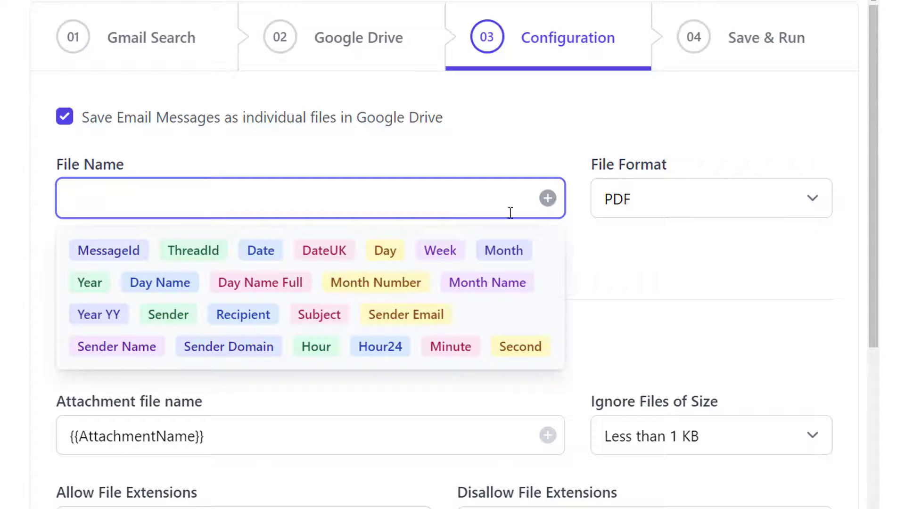
{"action": "left_click", "coordinate": [129, 346]}
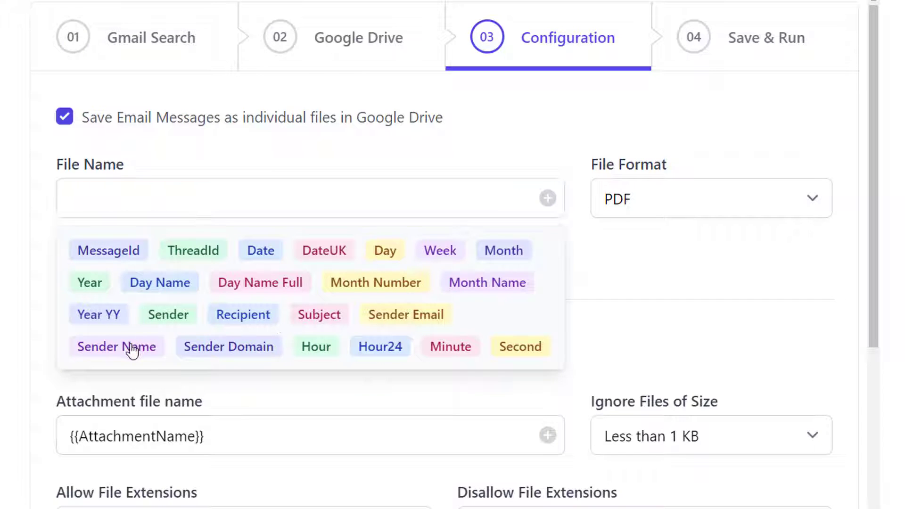
{"action": "left_click", "coordinate": [213, 204]}
{"action": "type", "text": "-"}
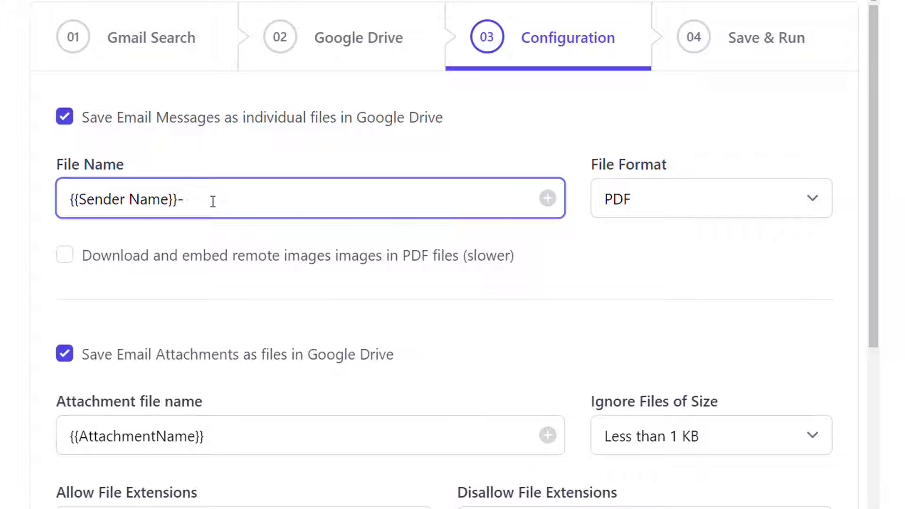
Append {{Subject}} to the file name and keep PDF as the email format.
{"action": "left_click", "coordinate": [548, 199]}
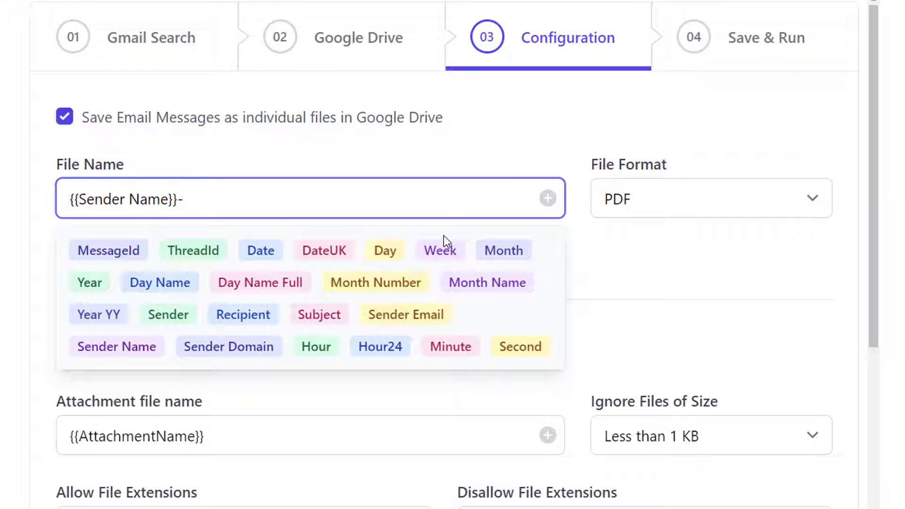
{"action": "left_click", "coordinate": [332, 314]}
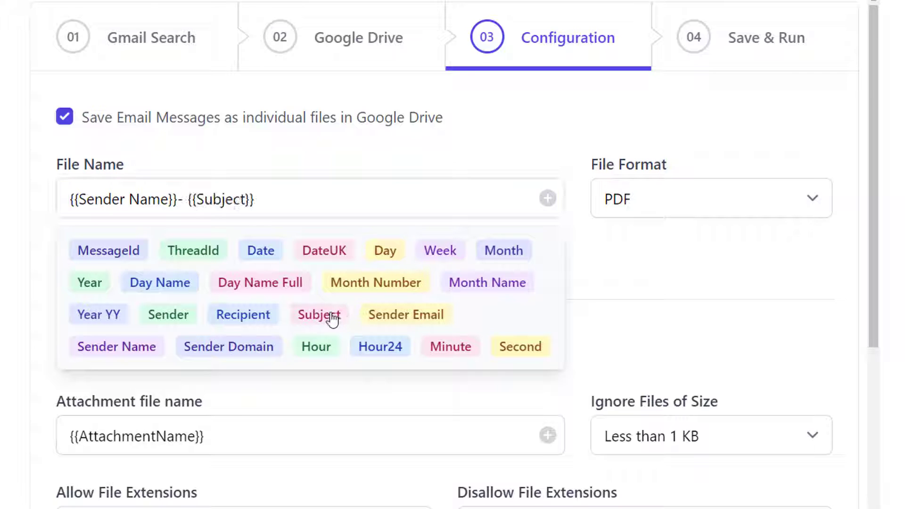
{"action": "left_click", "coordinate": [581, 266]}
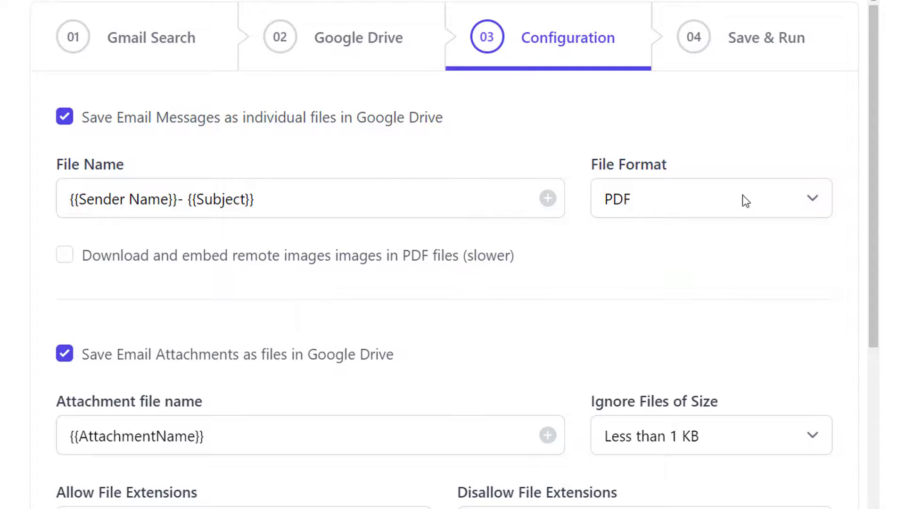
{"action": "left_click", "coordinate": [738, 214]}
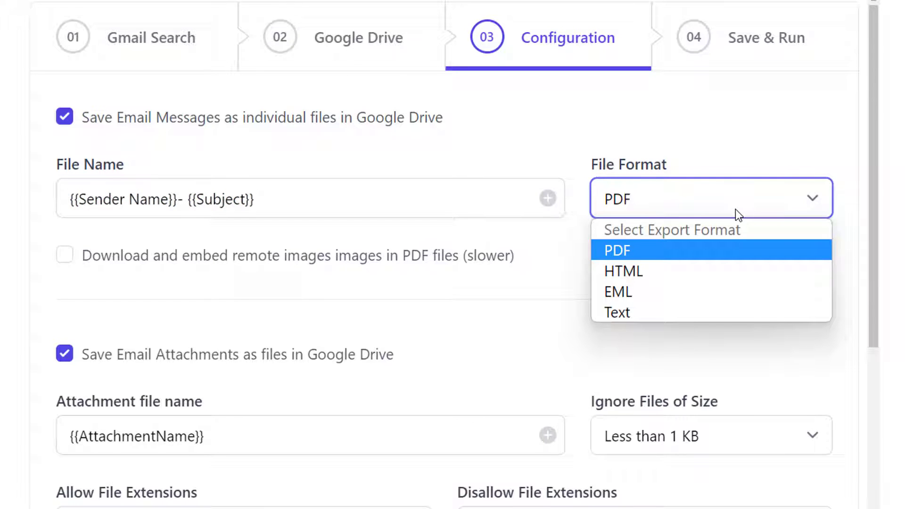
{"action": "left_click", "coordinate": [729, 257]}
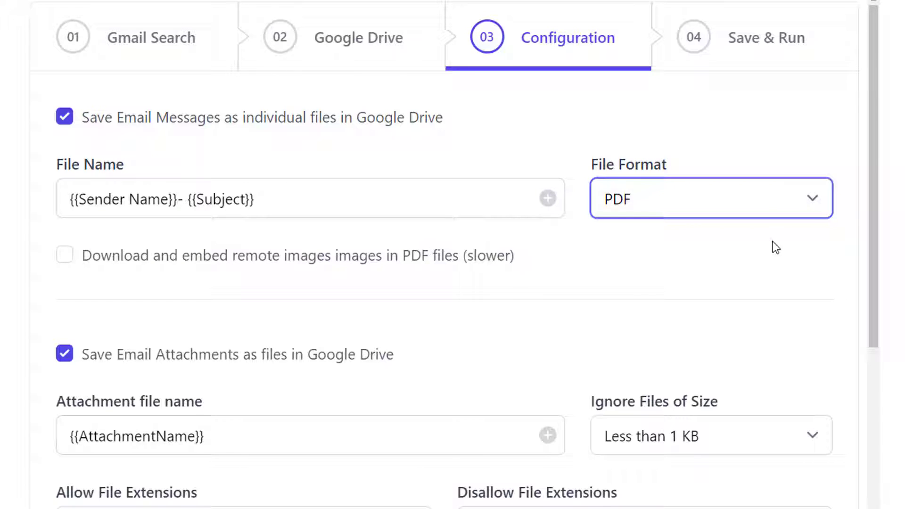
{"action": "left_click_drag", "start_coordinate": [870, 223], "coordinate": [871, 346]}
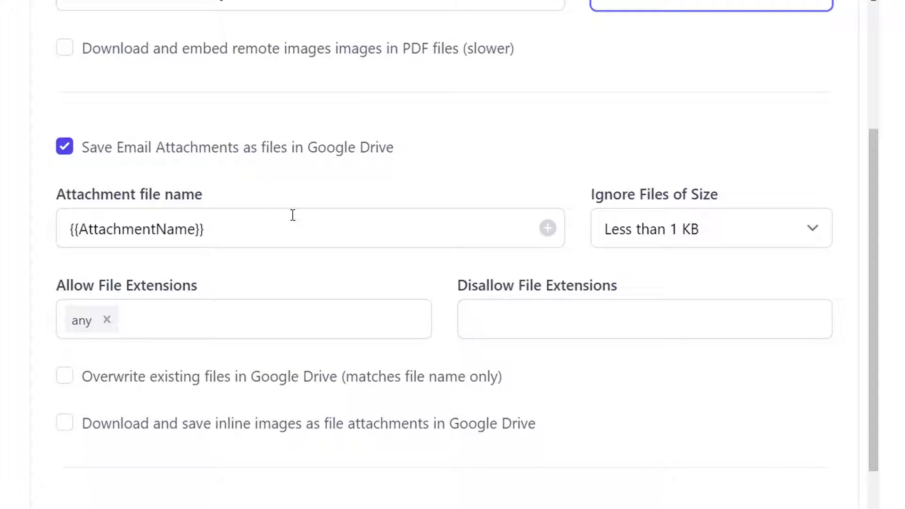
{"action": "left_click", "coordinate": [548, 229]}
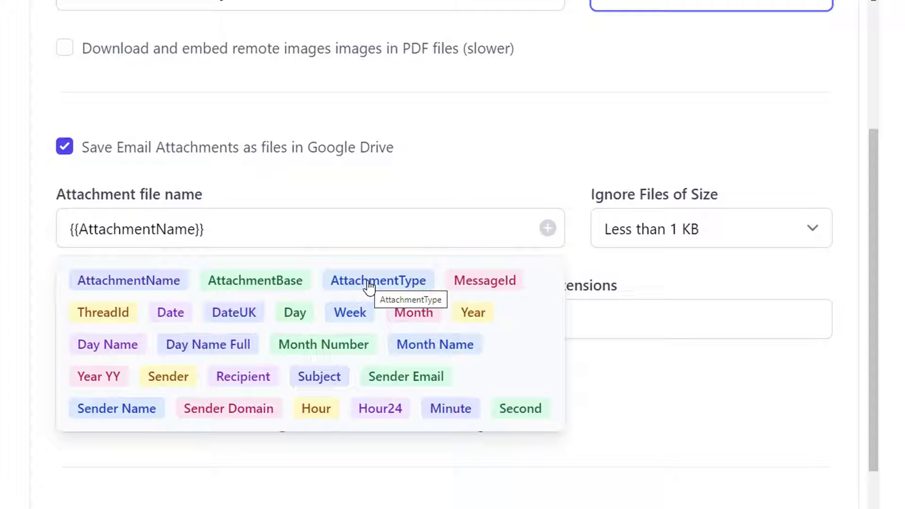
{"action": "left_click", "coordinate": [427, 193]}
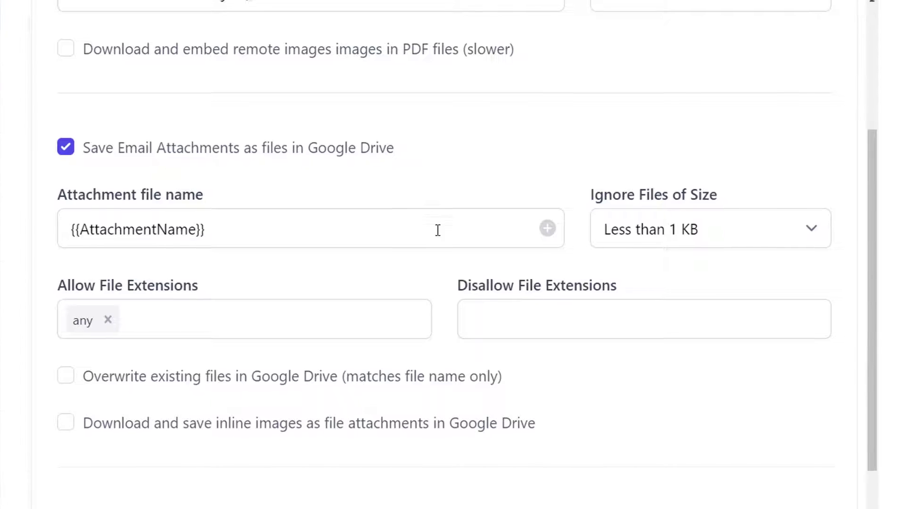
{"action": "left_click_drag", "start_coordinate": [730, 279], "coordinate": [732, 348]}
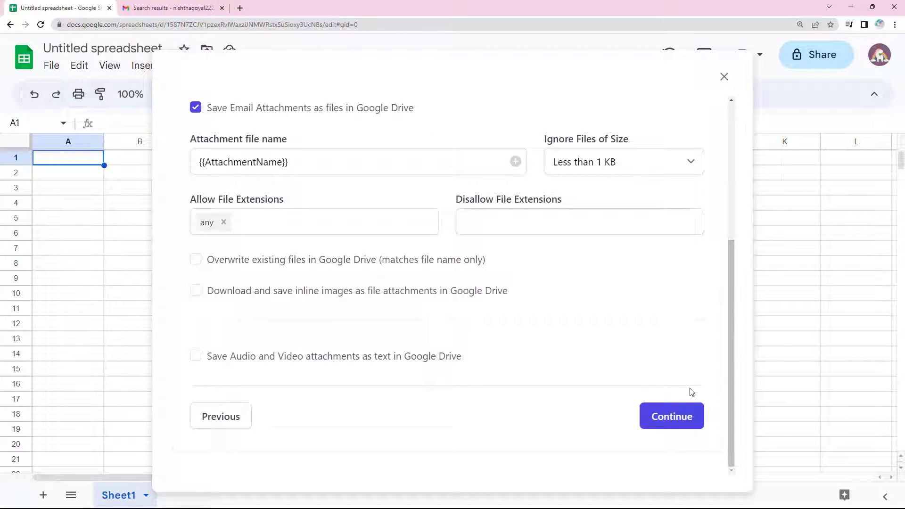
Name the workflow 'Newsletters' and the log sheet 'Newsletters-last 6 months'.
{"action": "left_click", "coordinate": [673, 414]}
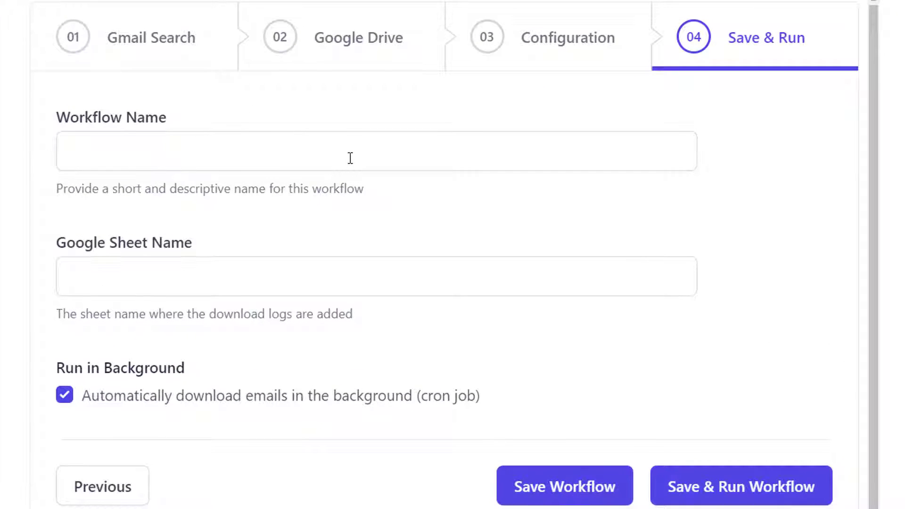
{"action": "left_click", "coordinate": [350, 158]}
{"action": "type", "text": "Newsl"}
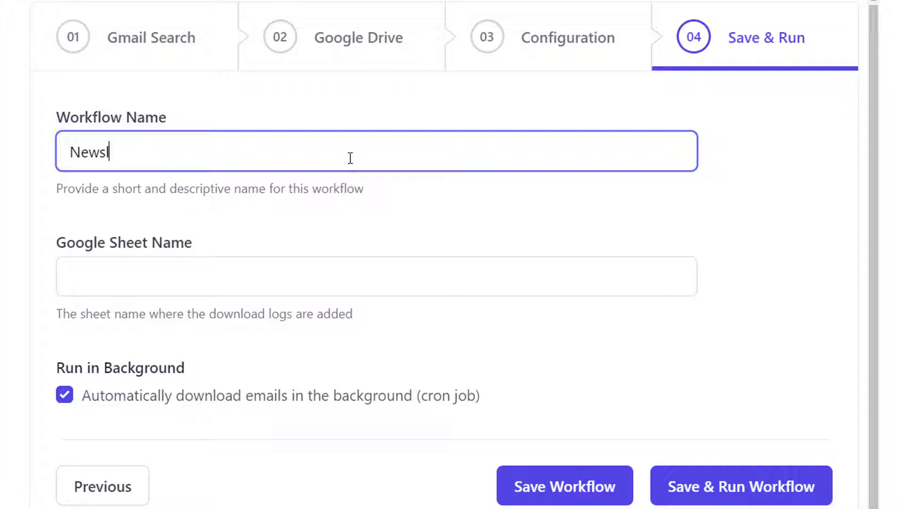
{"action": "type", "text": "etters"}
{"action": "left_click", "coordinate": [390, 221]}
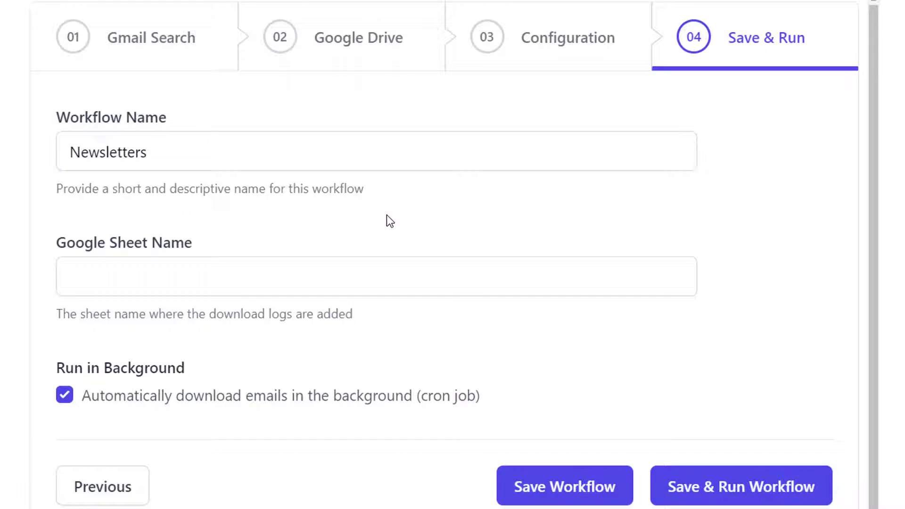
{"action": "left_click", "coordinate": [342, 277]}
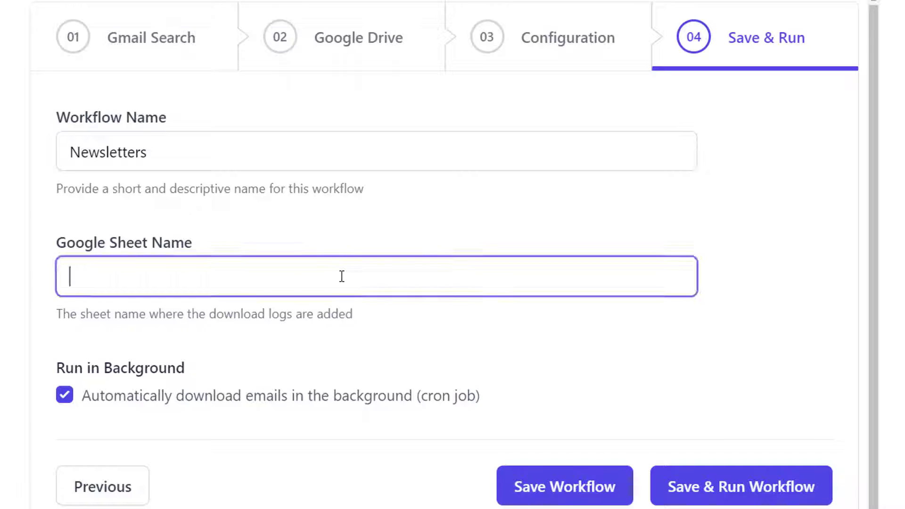
{"action": "type", "text": "N"}
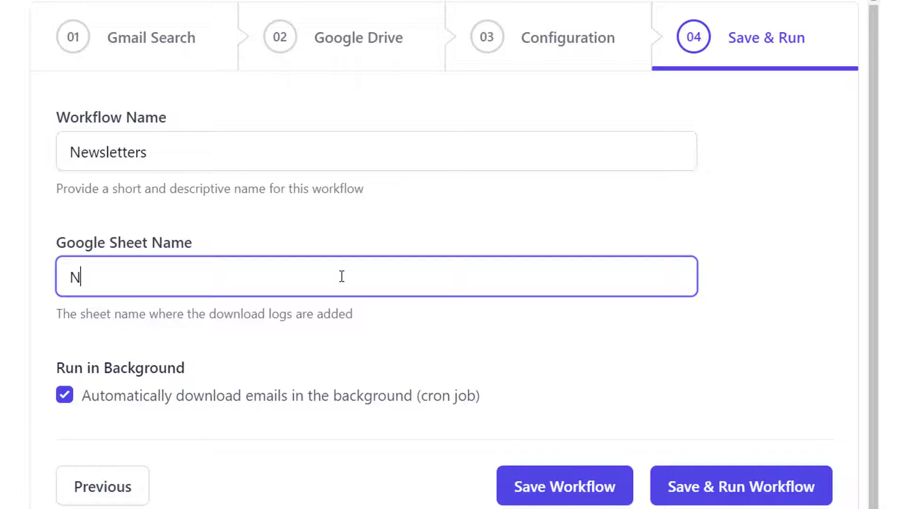
{"action": "type", "text": "ewsletters"}
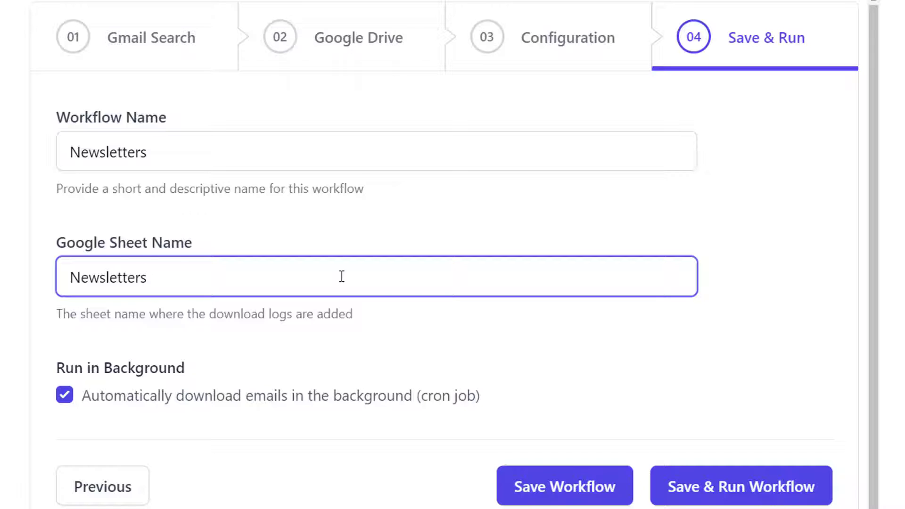
{"action": "type", "text": "-last 6 months"}
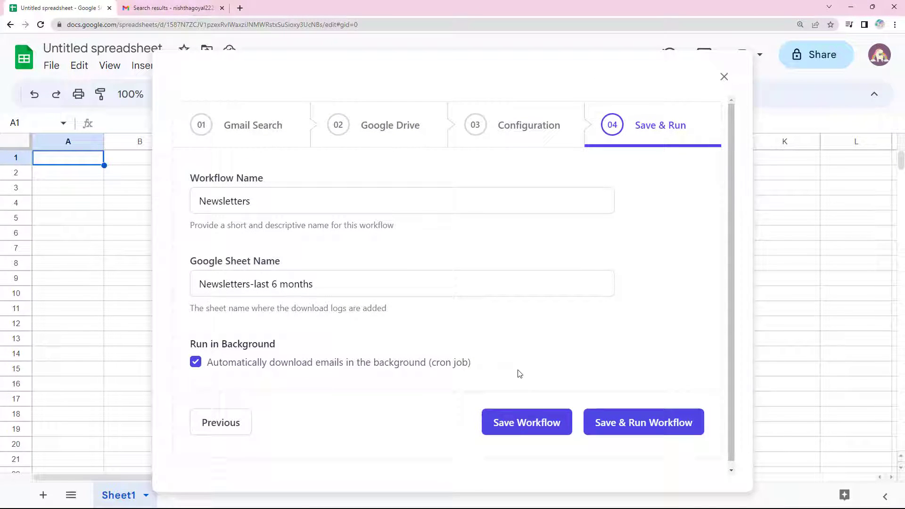
Save and run the Newsletters workflow, then dismiss the completion notice.
{"action": "left_click", "coordinate": [626, 425]}
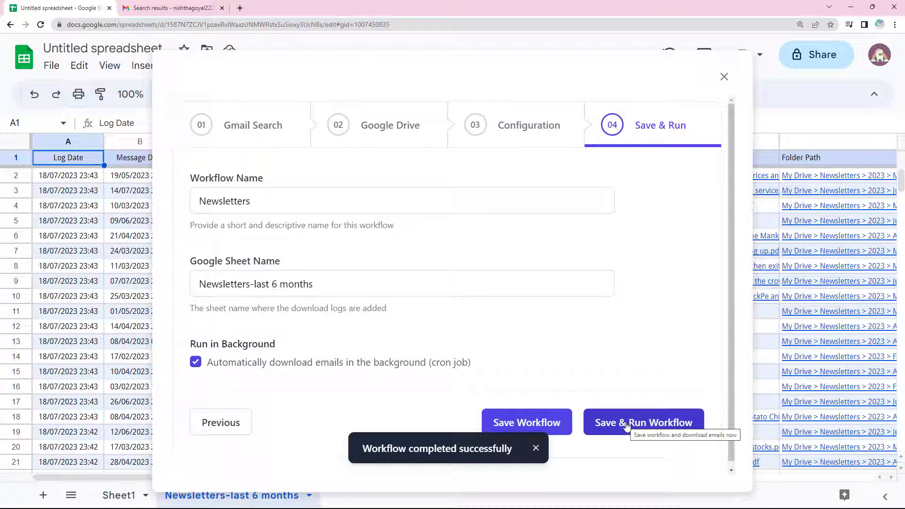
{"action": "left_click", "coordinate": [536, 448]}
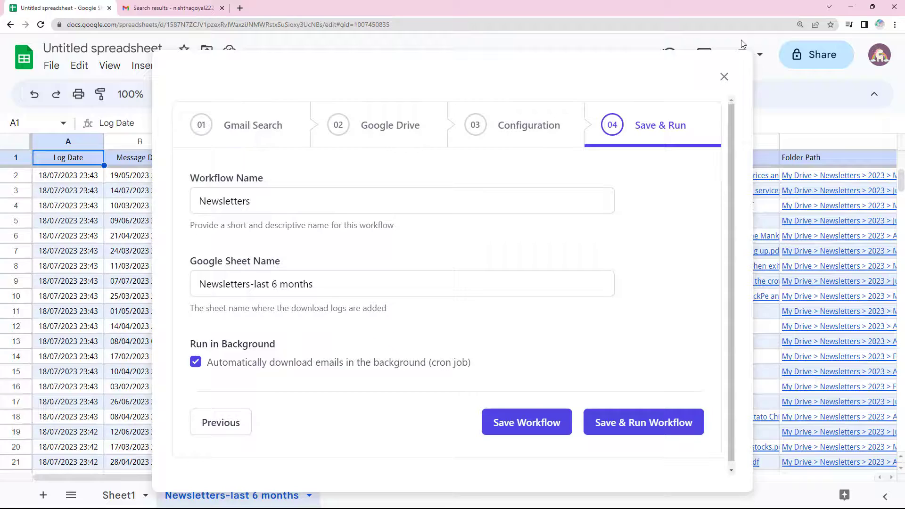
Close the add-on, look over the Newsletters-last 6 months log, and return to Sheet1.
{"action": "left_click", "coordinate": [724, 76]}
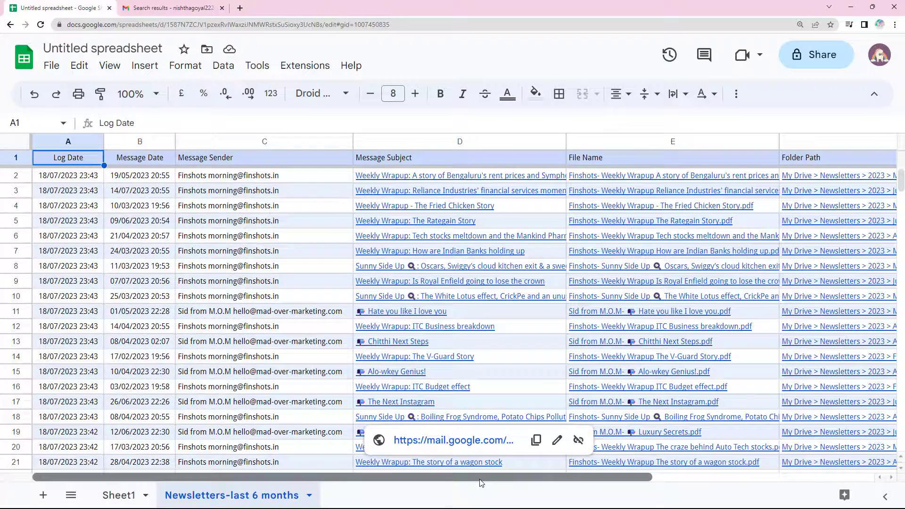
{"action": "left_click_drag", "start_coordinate": [482, 480], "coordinate": [462, 492]}
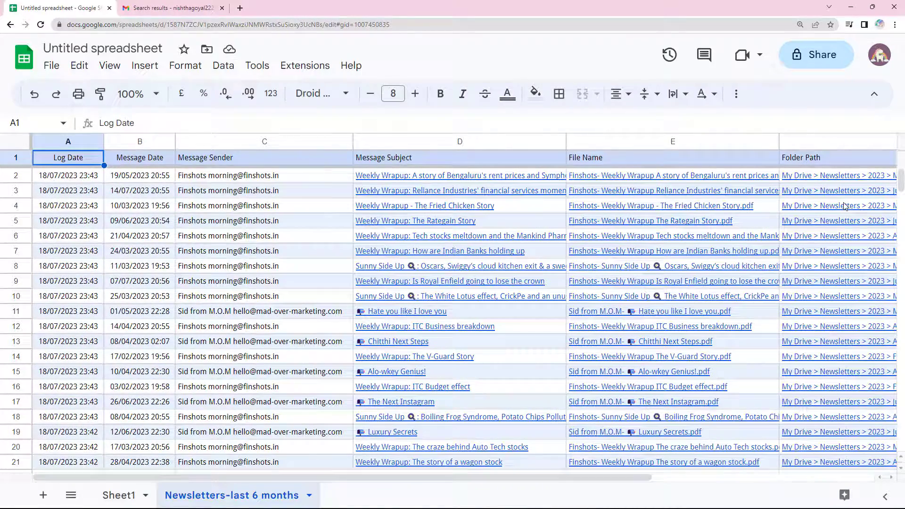
{"action": "mouse_move", "coordinate": [901, 181]}
{"action": "left_mouse_down"}
{"action": "mouse_move", "coordinate": [901, 222]}
{"action": "mouse_move", "coordinate": [901, 179]}
{"action": "left_mouse_up"}
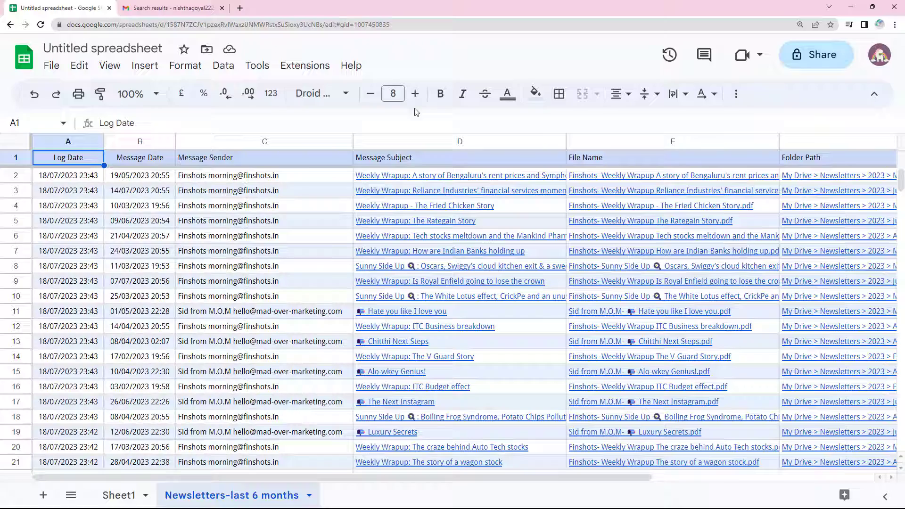
{"action": "mouse_move", "coordinate": [415, 178]}
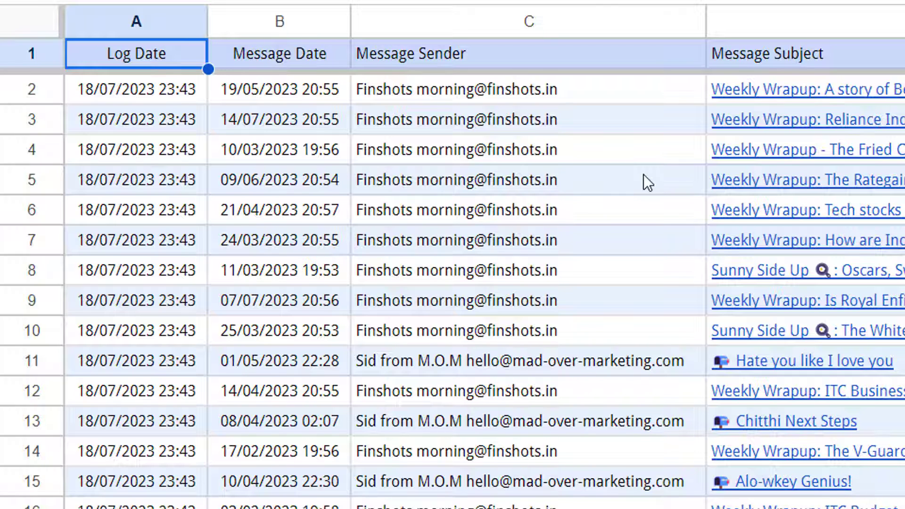
{"action": "left_click_drag", "start_coordinate": [644, 174], "coordinate": [35, 174]}
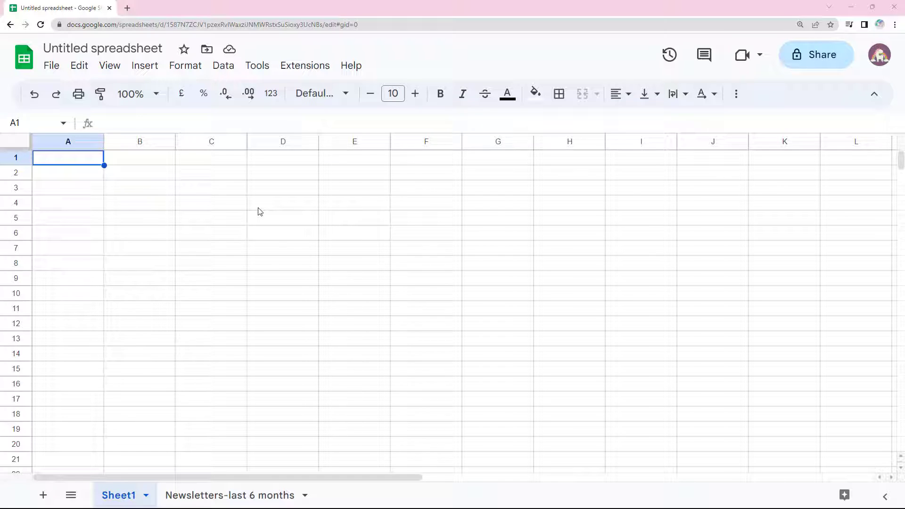
Launch Save Emails and Attachments from Extensions and start a new blank workflow.
{"action": "left_click", "coordinate": [321, 71]}
{"action": "mouse_move", "coordinate": [485, 258]}
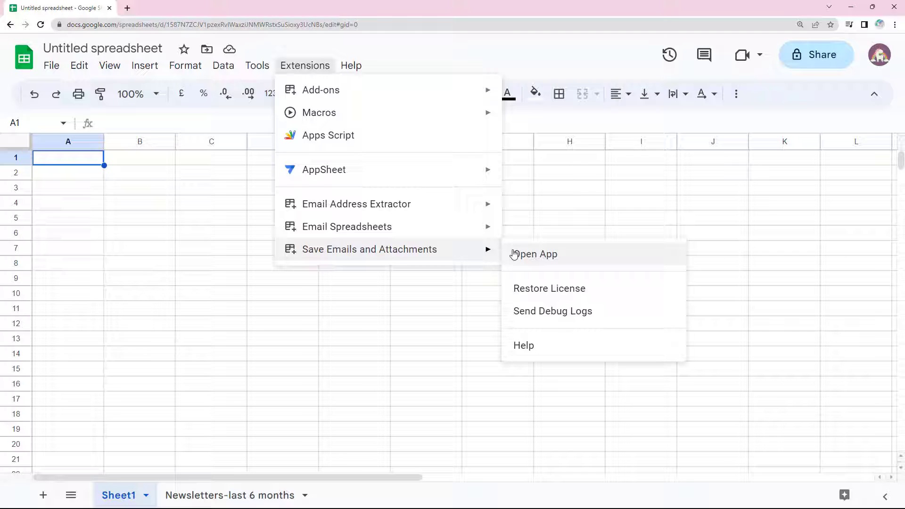
{"action": "left_click", "coordinate": [515, 254]}
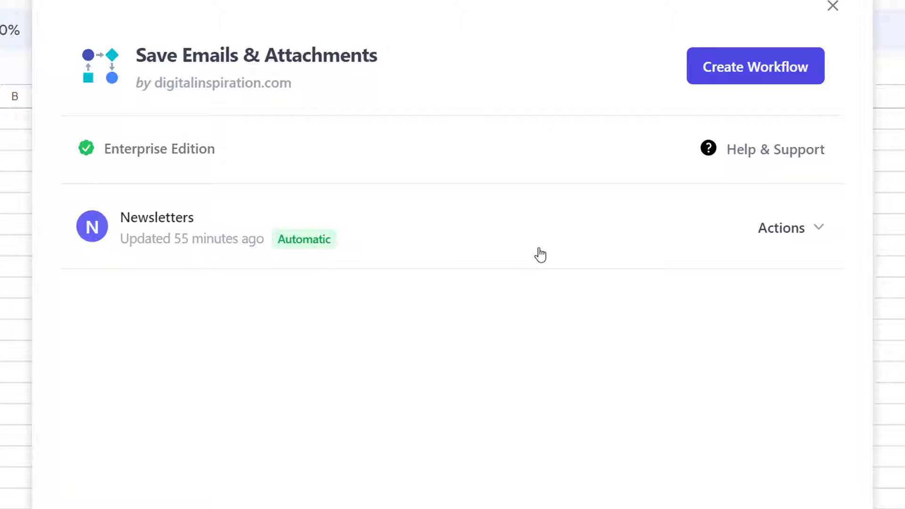
{"action": "left_click", "coordinate": [807, 229]}
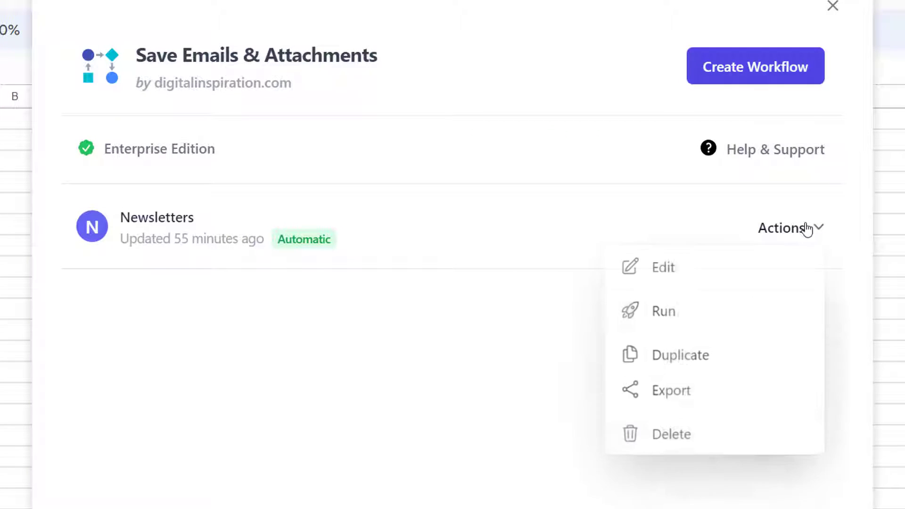
{"action": "left_click", "coordinate": [540, 361]}
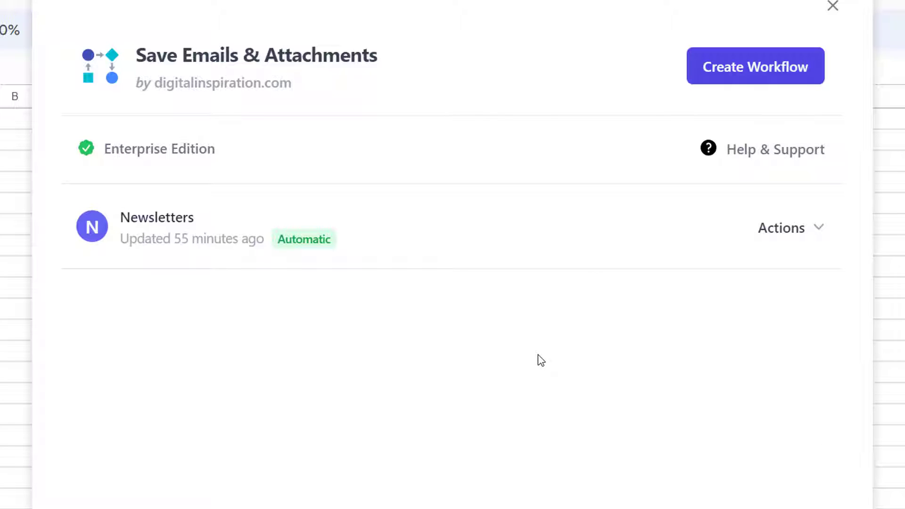
{"action": "left_click", "coordinate": [759, 81]}
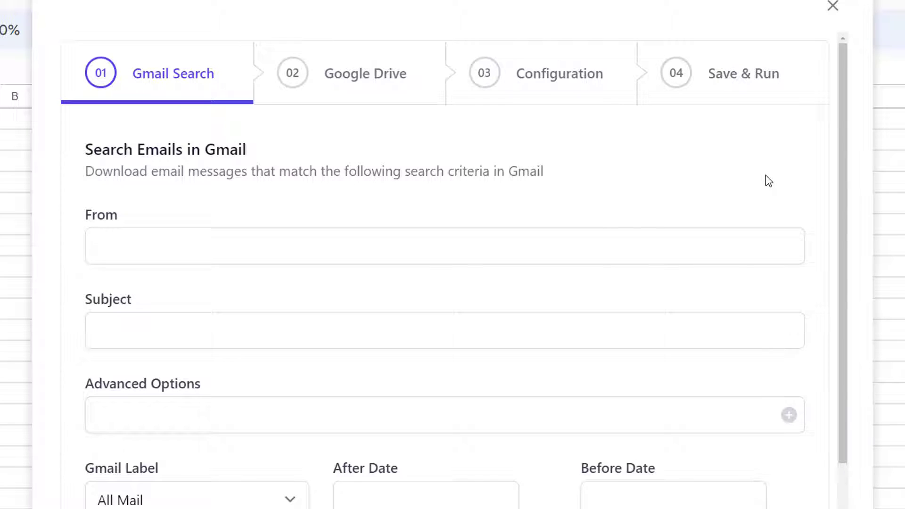
Add 'statement' as the subject filter of the Gmail search.
{"action": "left_click_drag", "start_coordinate": [841, 162], "coordinate": [834, 256]}
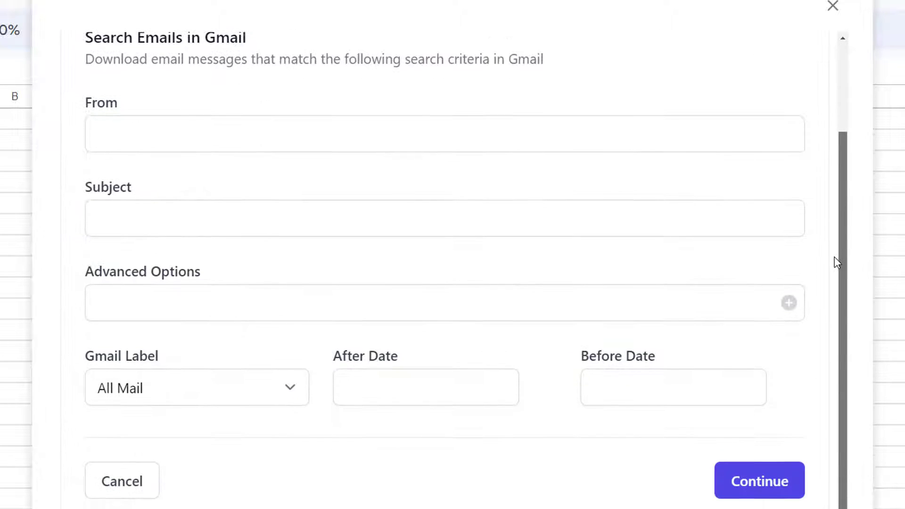
{"action": "left_click", "coordinate": [170, 215]}
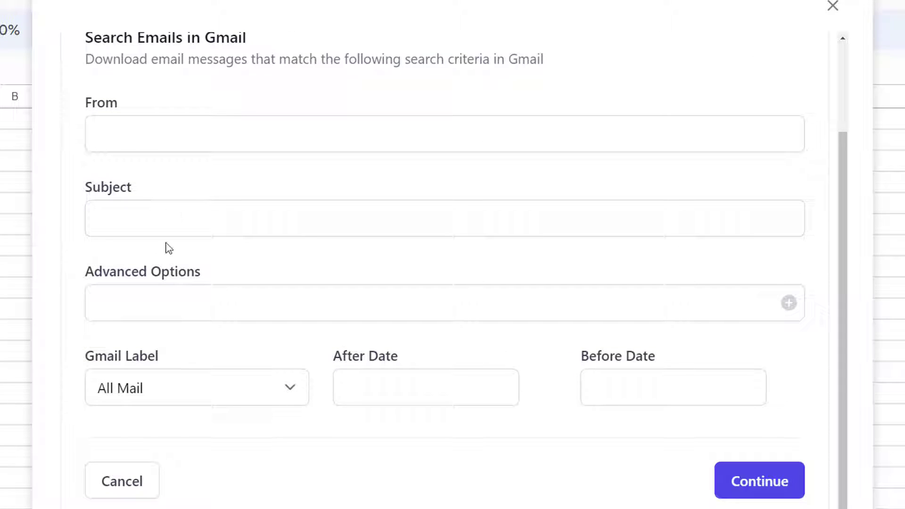
{"action": "type", "text": "statement"}
{"action": "key", "text": "Return"}
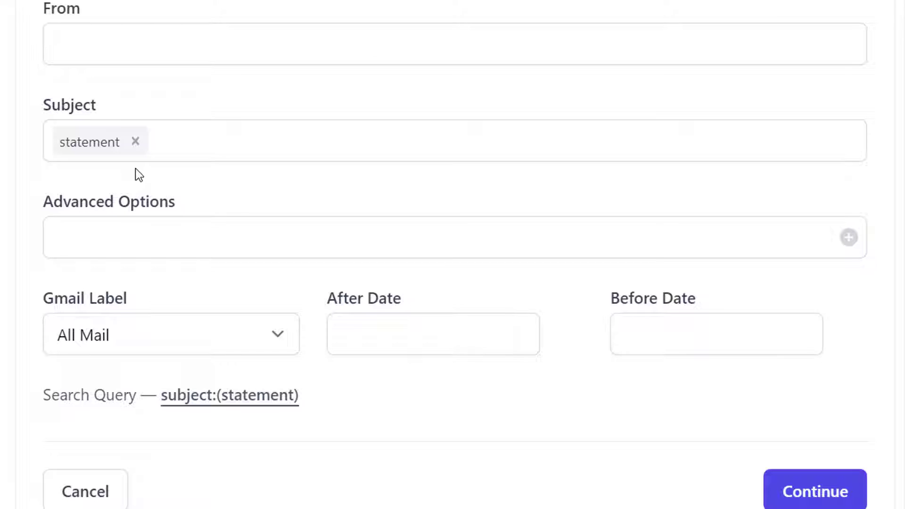
Add the has:attachment, filename:pdf and newer_than:4m operators to the search query.
{"action": "left_click", "coordinate": [851, 237]}
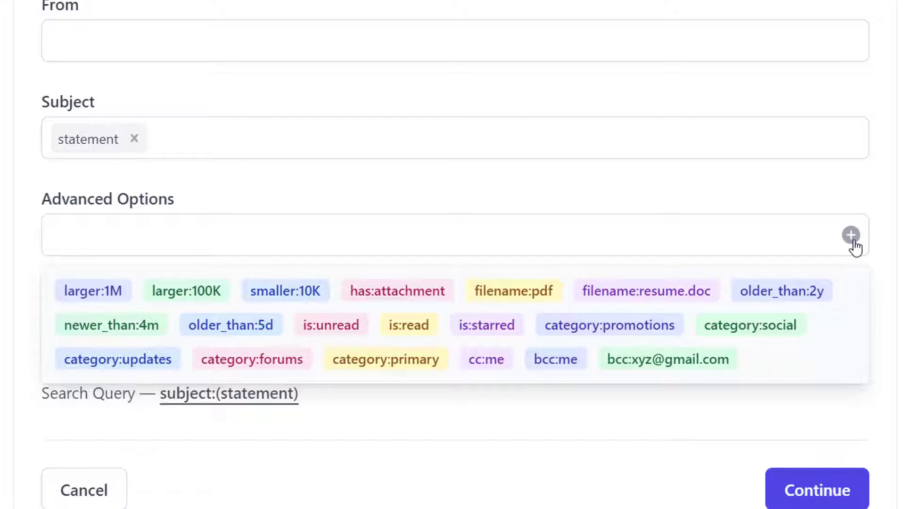
{"action": "left_click", "coordinate": [417, 294]}
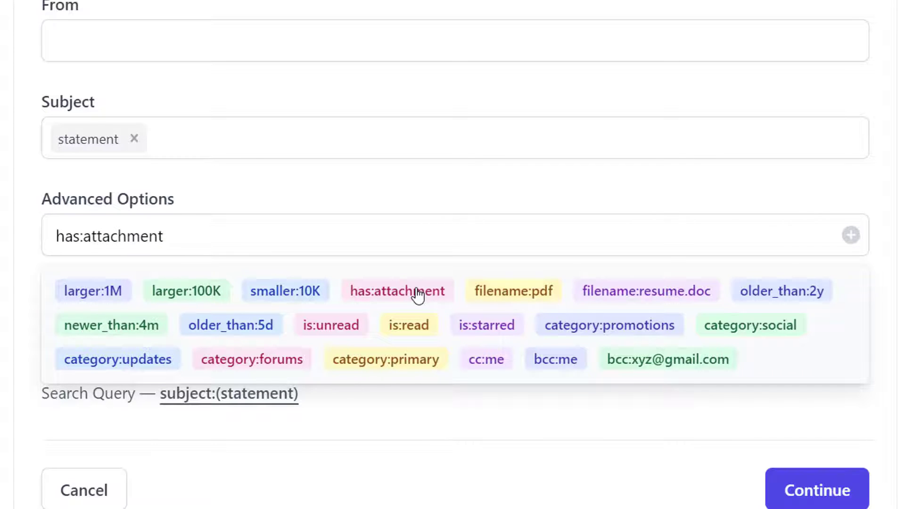
{"action": "left_click", "coordinate": [506, 304]}
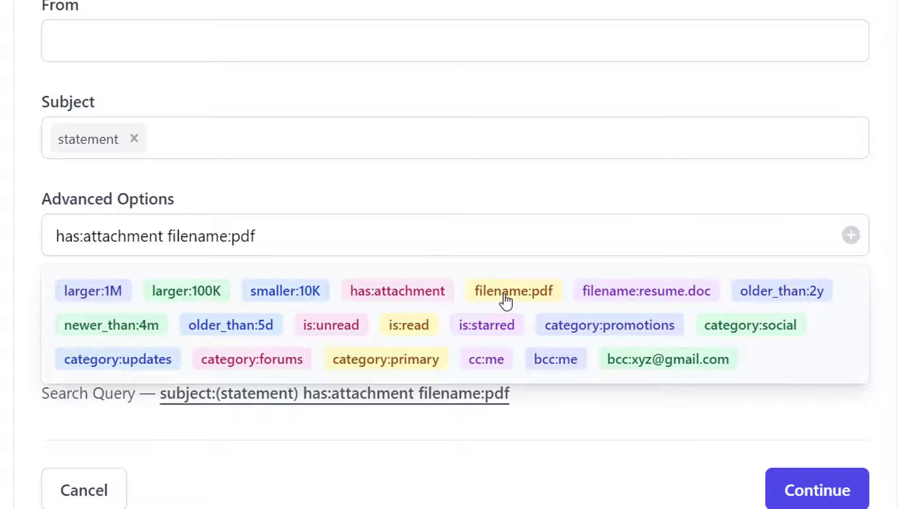
{"action": "left_click", "coordinate": [147, 335]}
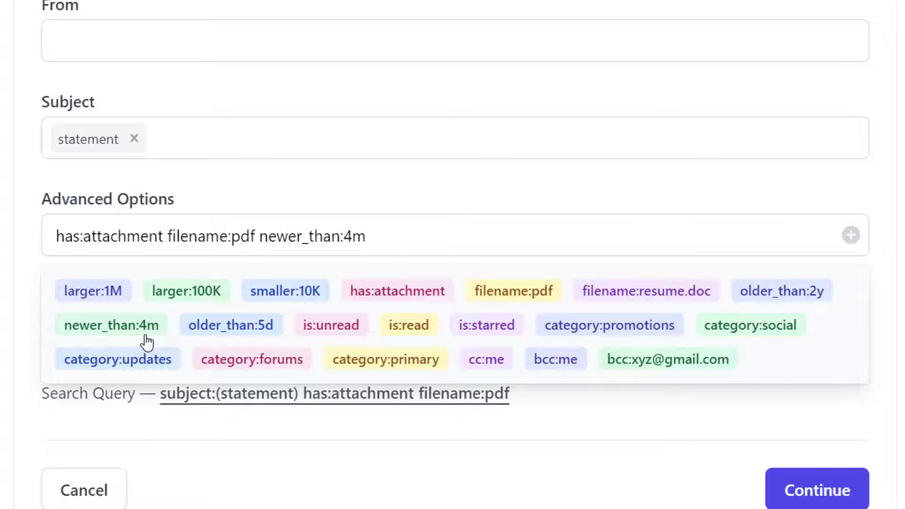
{"action": "left_click", "coordinate": [682, 390]}
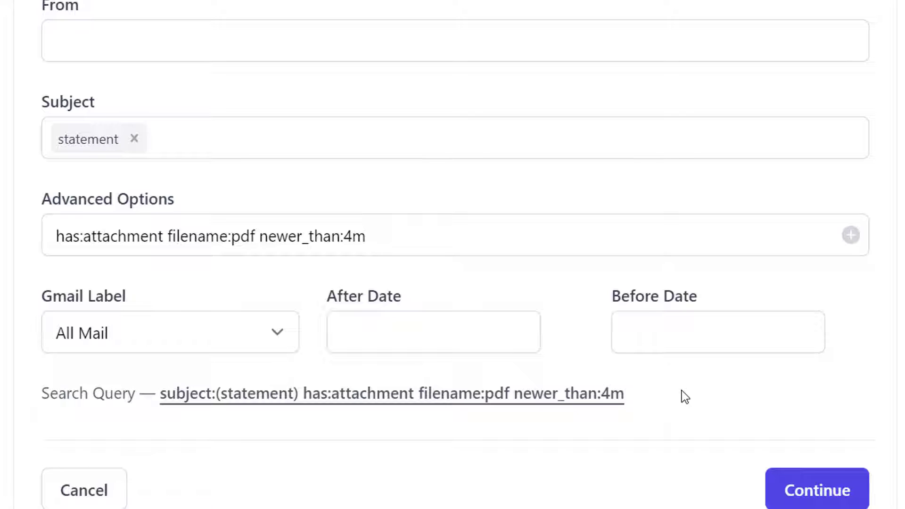
{"action": "left_click", "coordinate": [850, 236]}
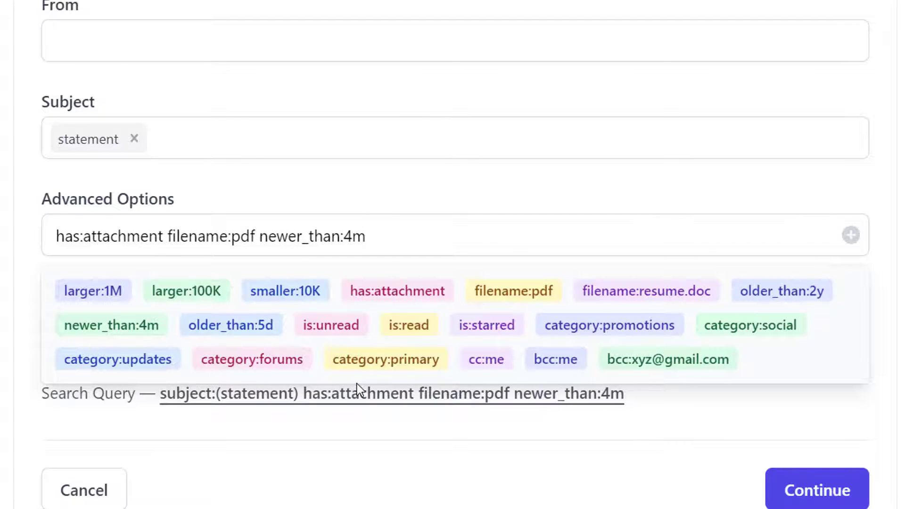
{"action": "left_click", "coordinate": [715, 410]}
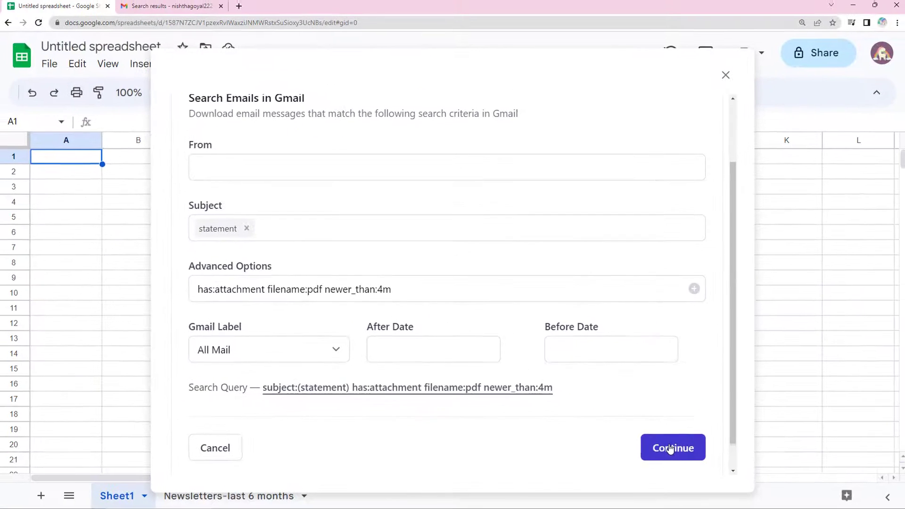
Set the destination to the Financial Statements folder on The Fruit Inc shared drive.
{"action": "left_click", "coordinate": [671, 448]}
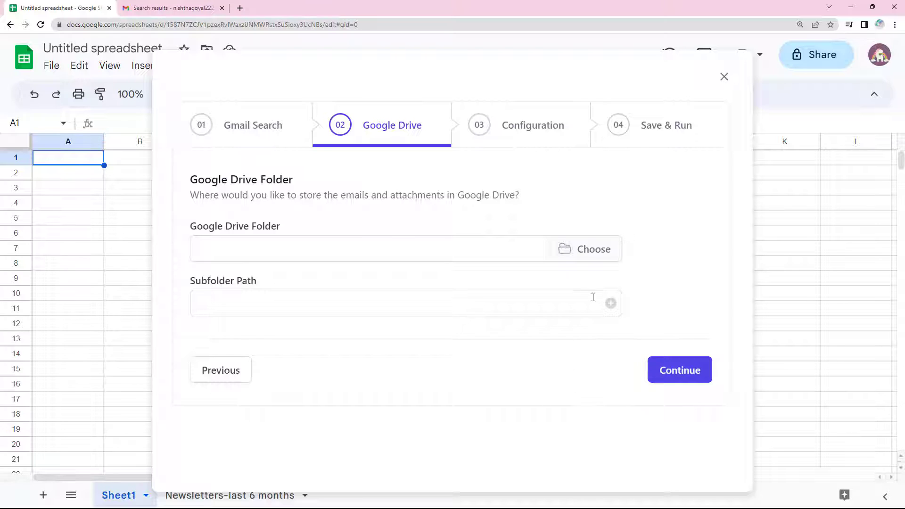
{"action": "left_click", "coordinate": [592, 250]}
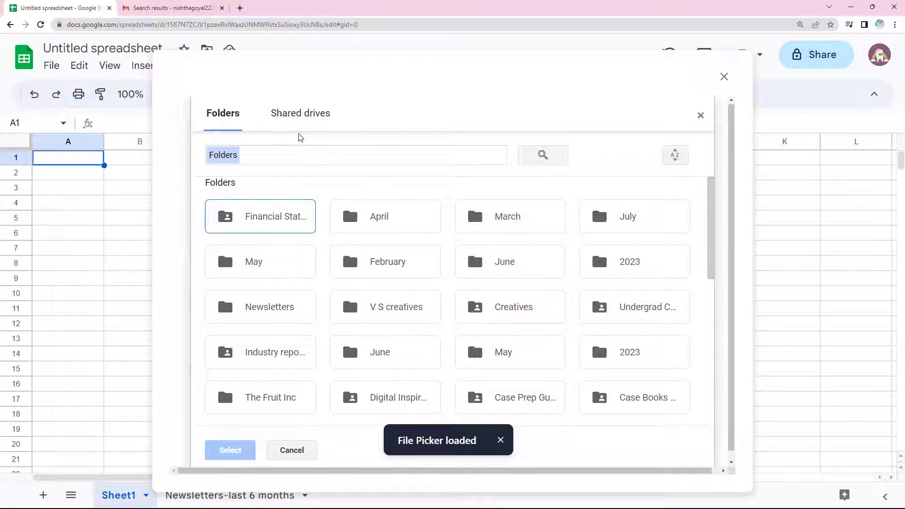
{"action": "left_click", "coordinate": [299, 123]}
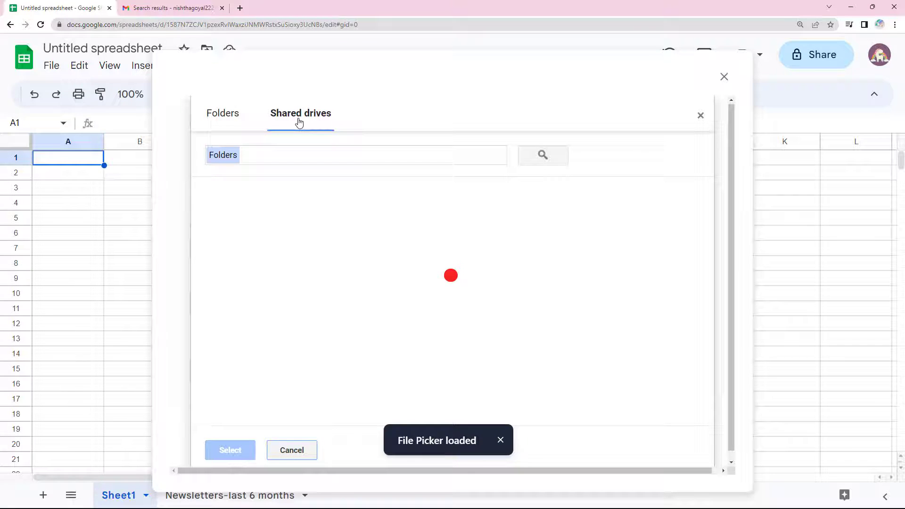
{"action": "left_click", "coordinate": [319, 263]}
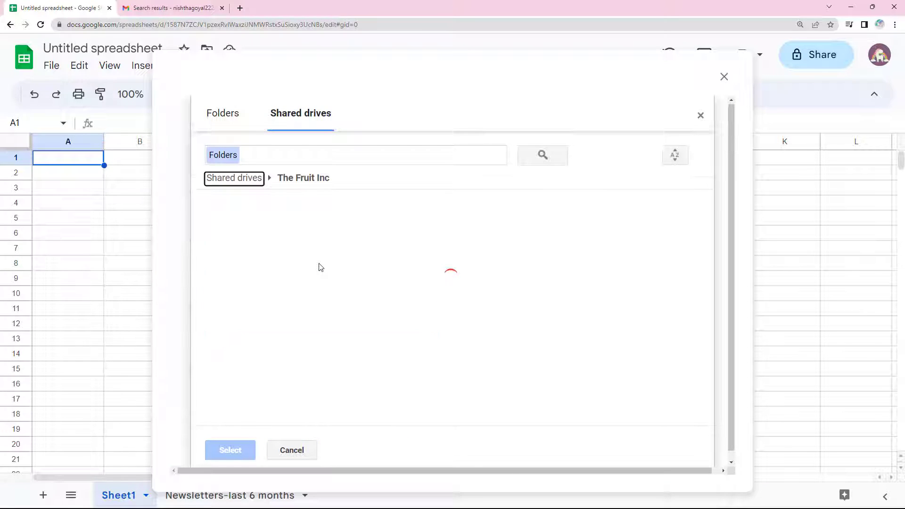
{"action": "left_click", "coordinate": [269, 229]}
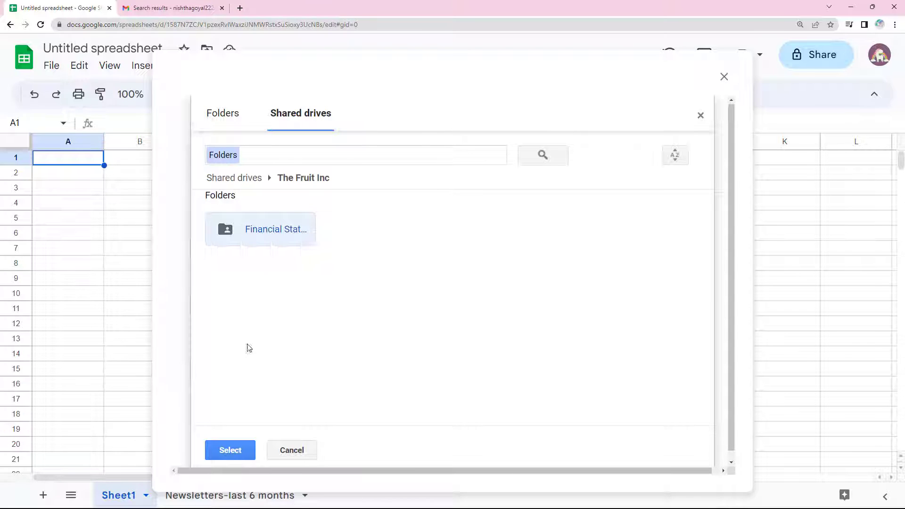
{"action": "left_click", "coordinate": [228, 452]}
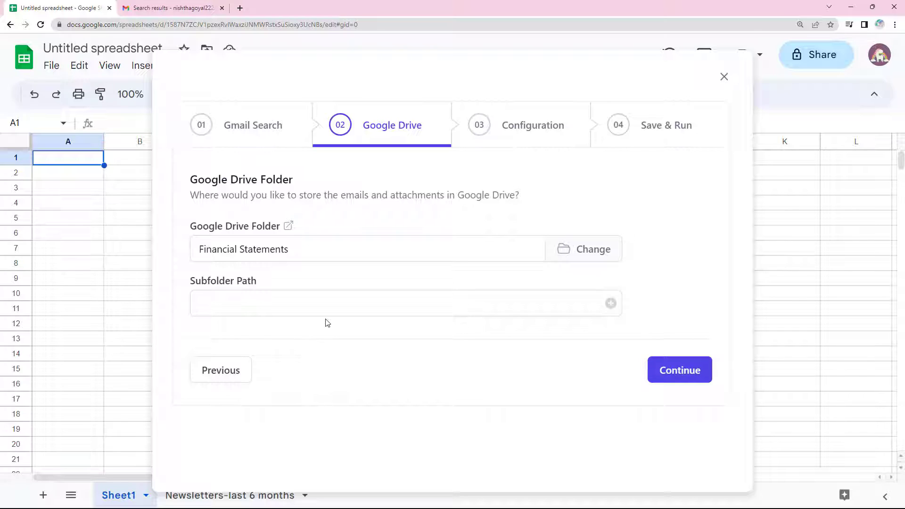
Build the subfolder path {{Year}}/{{Month Name}}/{{Sender Domain}} from placeholders, then continue to Configuration.
{"action": "left_click", "coordinate": [324, 301]}
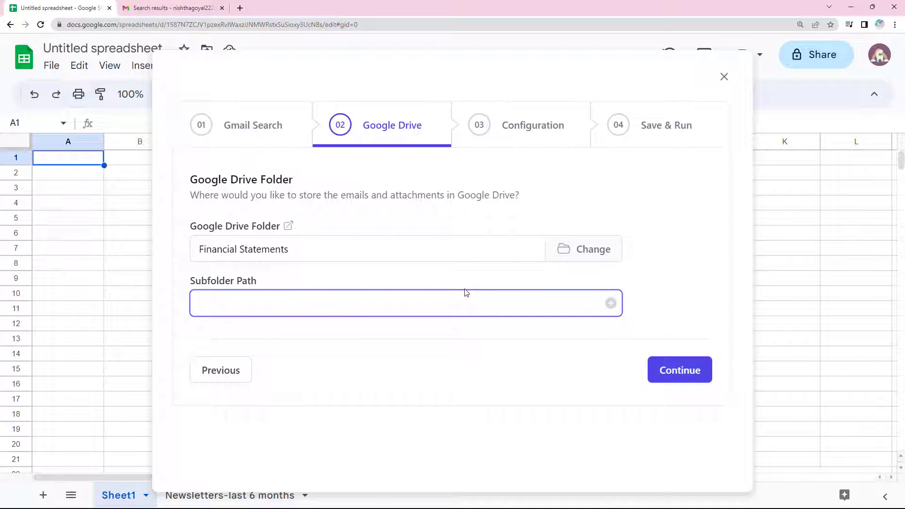
{"action": "left_click", "coordinate": [610, 303]}
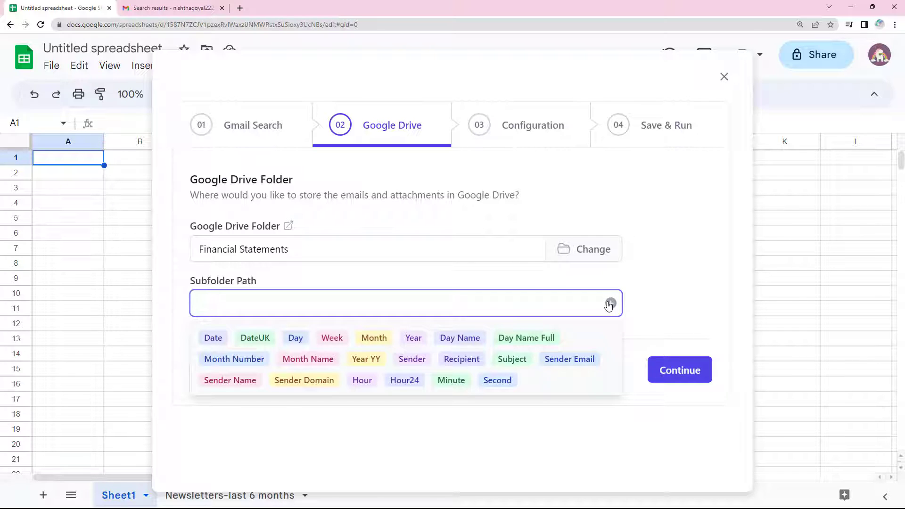
{"action": "left_click", "coordinate": [423, 343]}
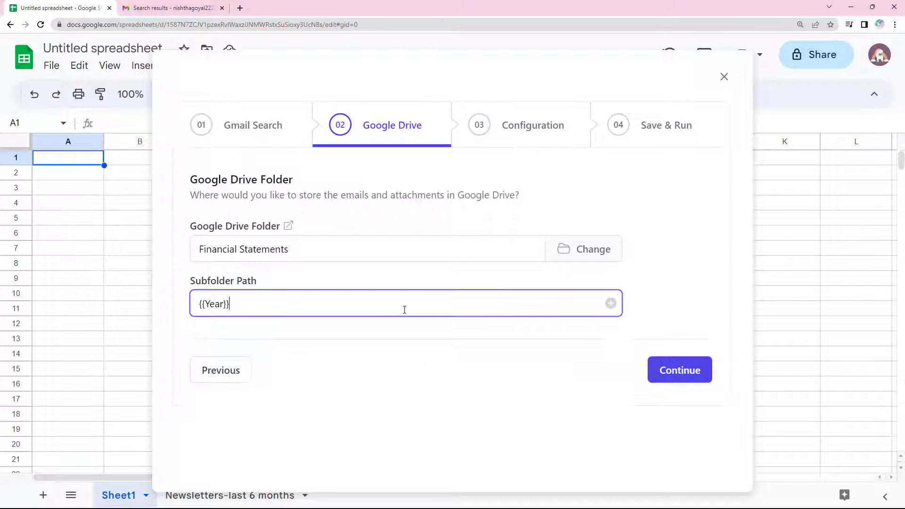
{"action": "type", "text": "/"}
{"action": "left_click", "coordinate": [608, 305]}
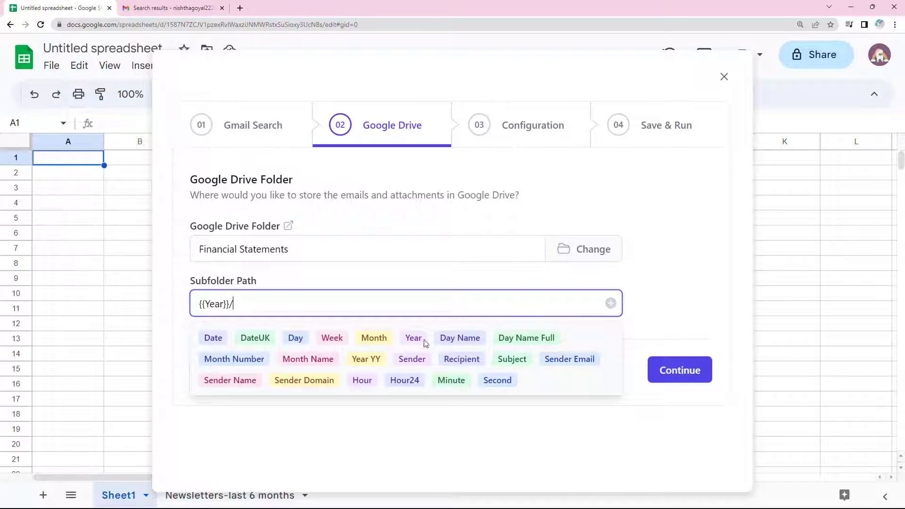
{"action": "left_click", "coordinate": [320, 364]}
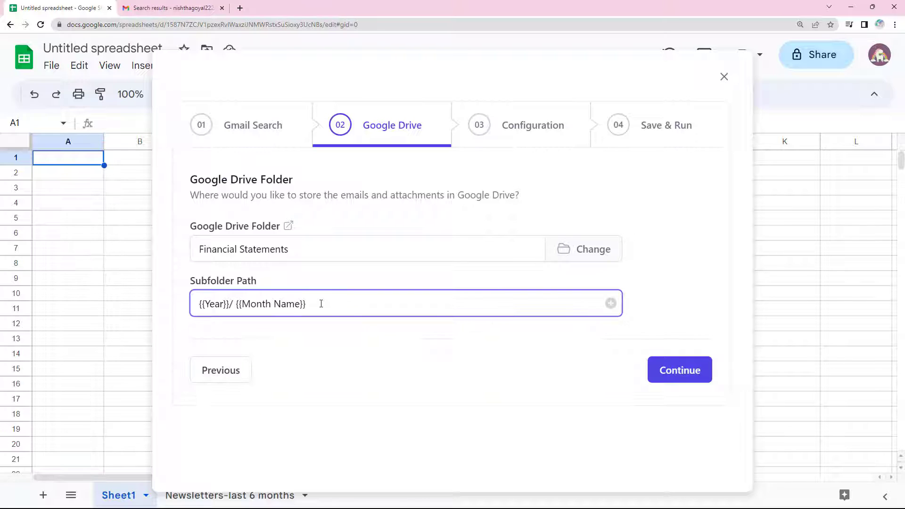
{"action": "type", "text": "/"}
{"action": "left_click", "coordinate": [611, 303]}
{"action": "left_click", "coordinate": [304, 379]}
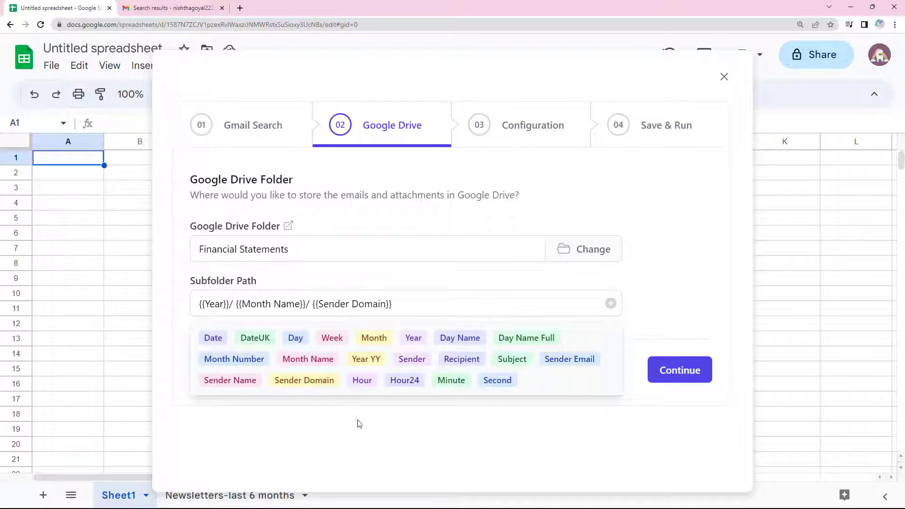
{"action": "left_click", "coordinate": [659, 374]}
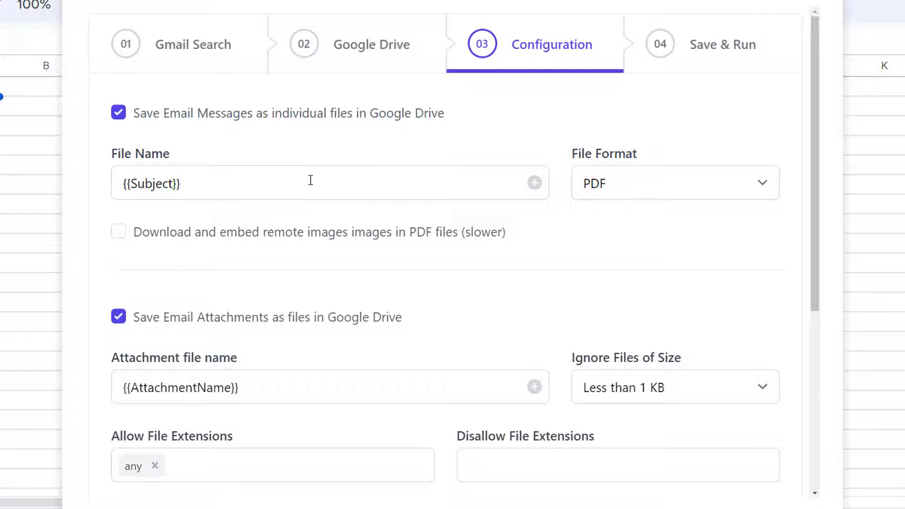
Replace {{AttachmentName}} with the pattern {{Sender Domain}}-{{Date}} for attachment file names.
{"action": "scroll", "coordinate": [811, 241], "scroll_direction": "down", "scroll_amount": 3}
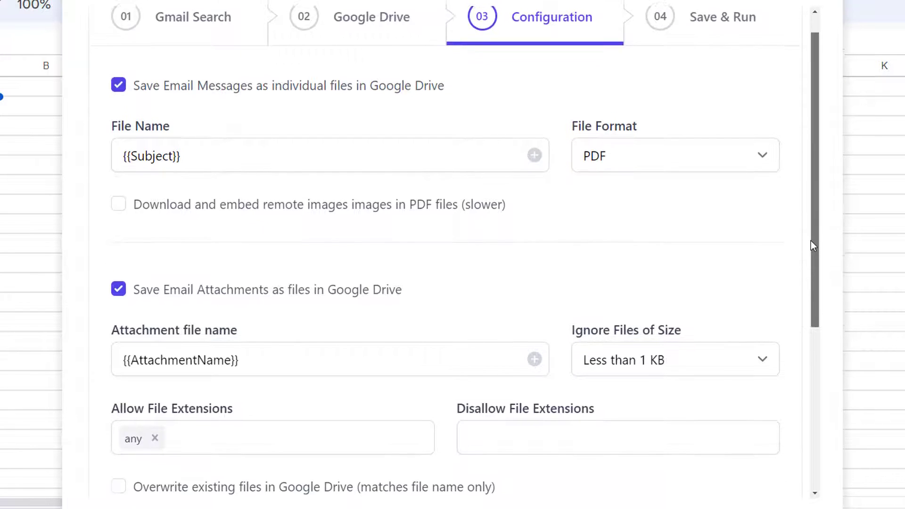
{"action": "scroll", "coordinate": [801, 330], "scroll_direction": "down", "scroll_amount": 1}
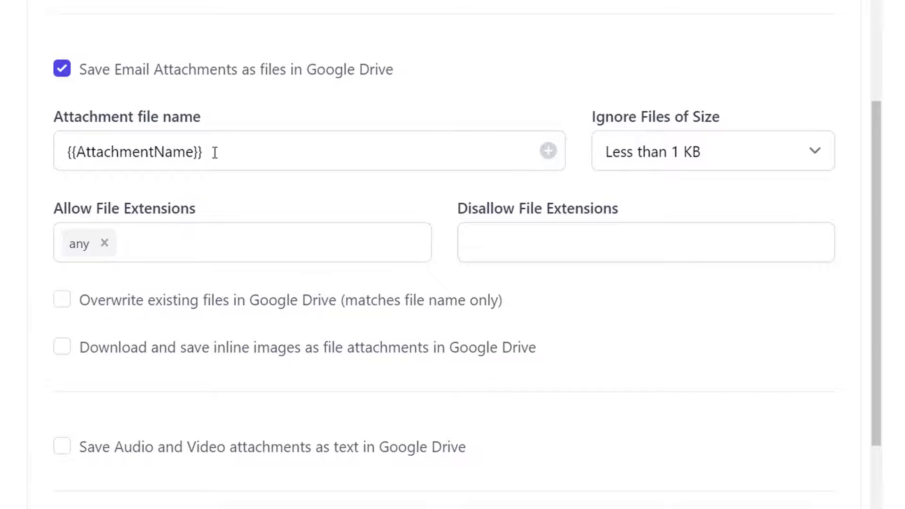
{"action": "left_click_drag", "start_coordinate": [215, 153], "coordinate": [49, 157]}
{"action": "key", "text": "BackSpace"}
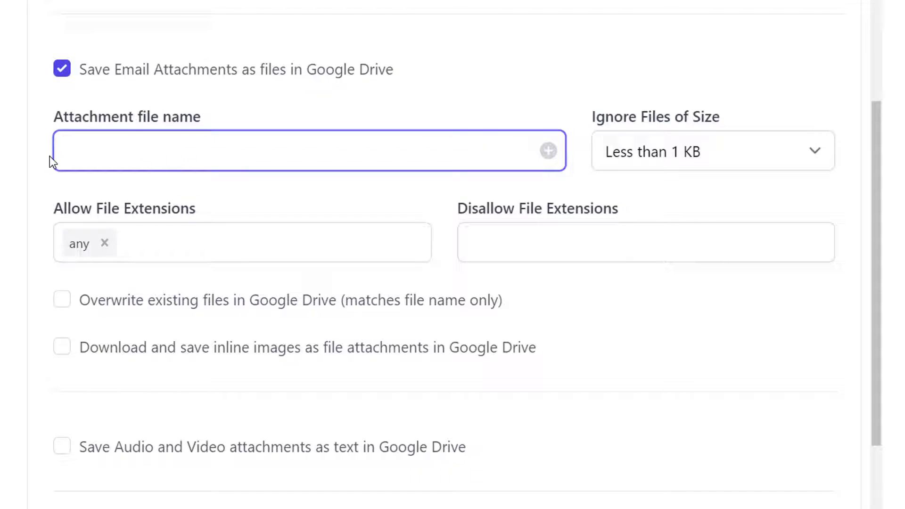
{"action": "left_click", "coordinate": [547, 152]}
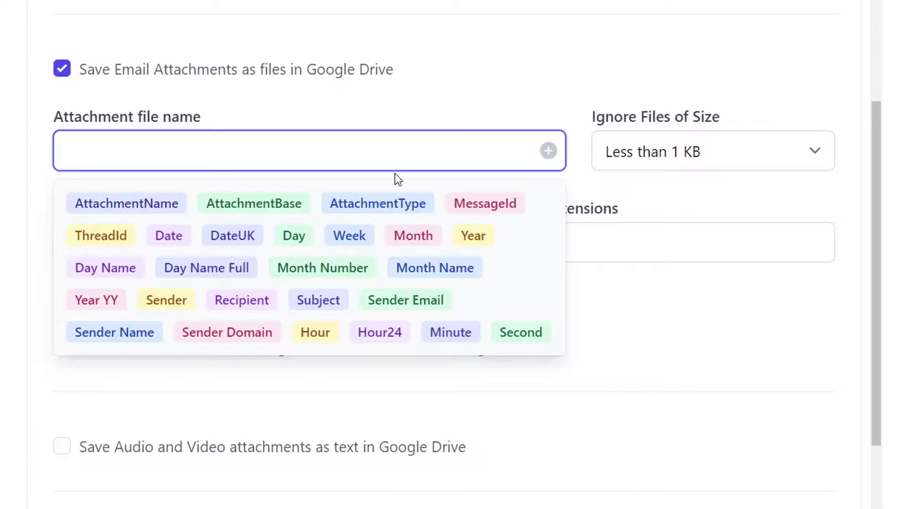
{"action": "left_click", "coordinate": [218, 335]}
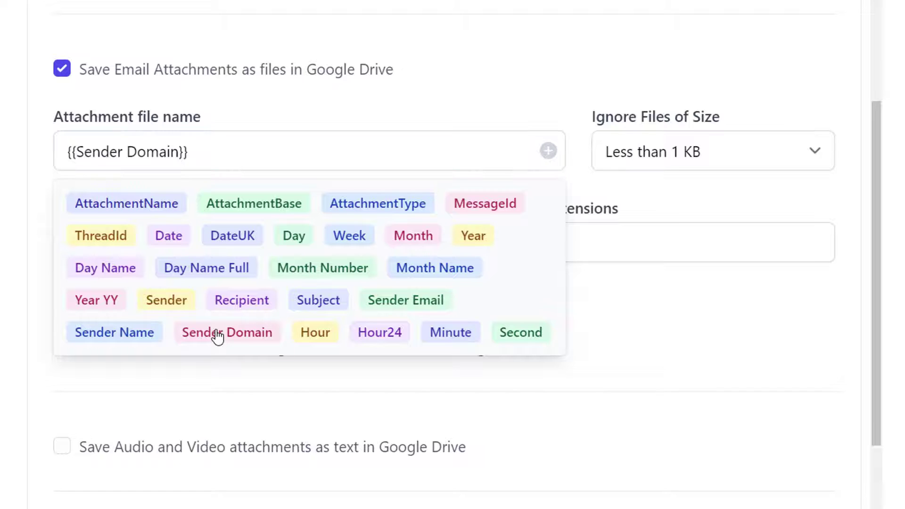
{"action": "left_click", "coordinate": [245, 158]}
{"action": "type", "text": "-"}
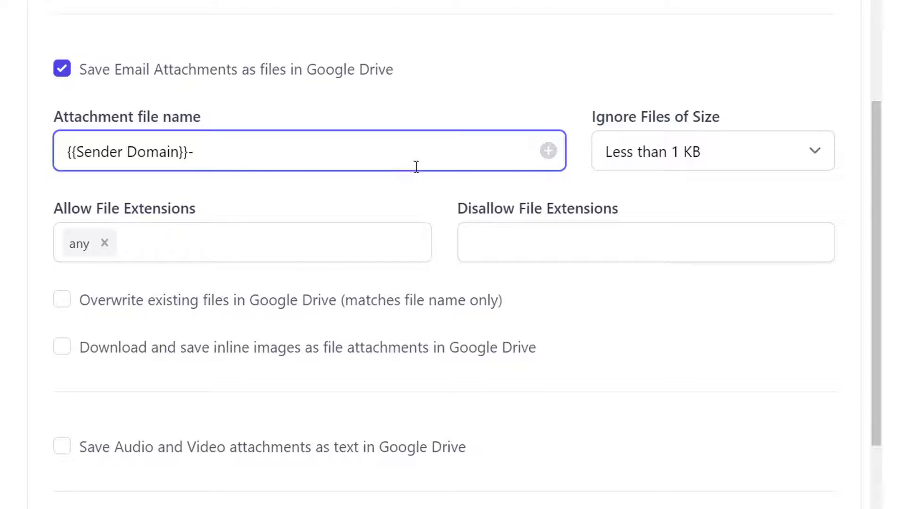
{"action": "left_click", "coordinate": [547, 152]}
{"action": "left_click", "coordinate": [170, 238]}
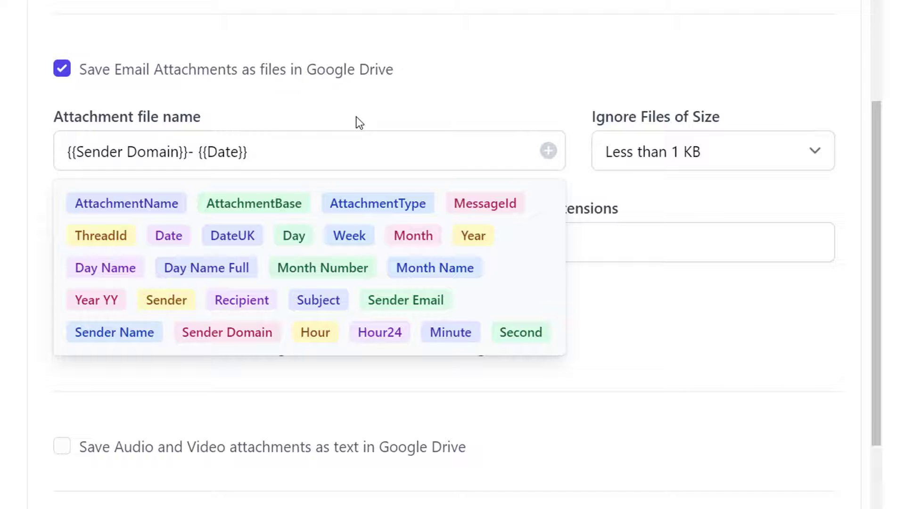
{"action": "left_click", "coordinate": [388, 93]}
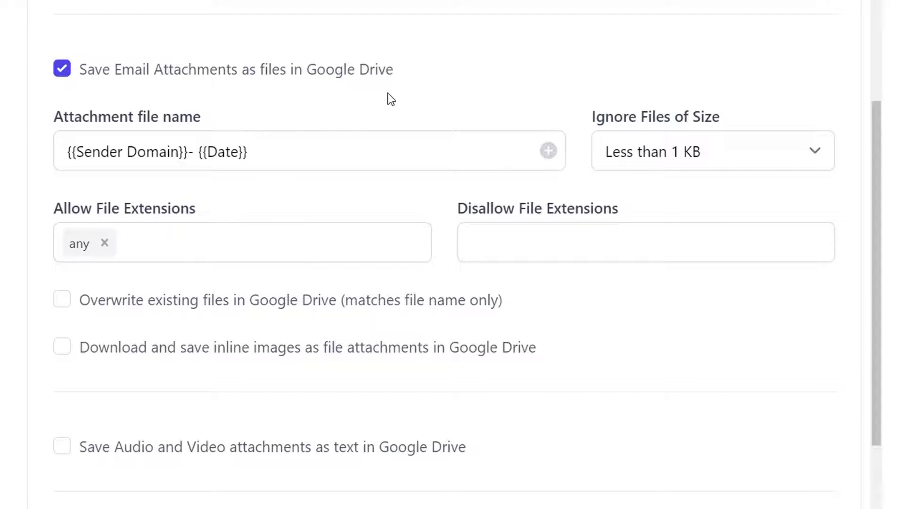
{"action": "left_click", "coordinate": [716, 162]}
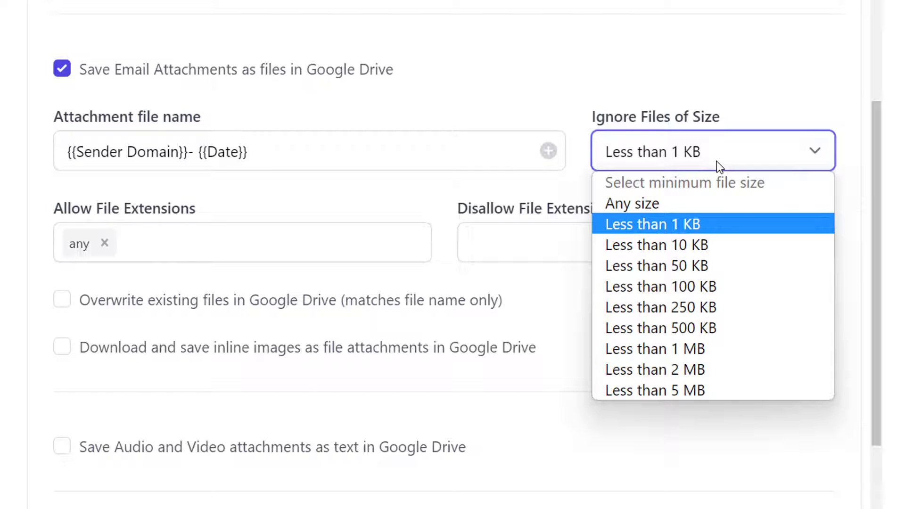
{"action": "left_click", "coordinate": [697, 229]}
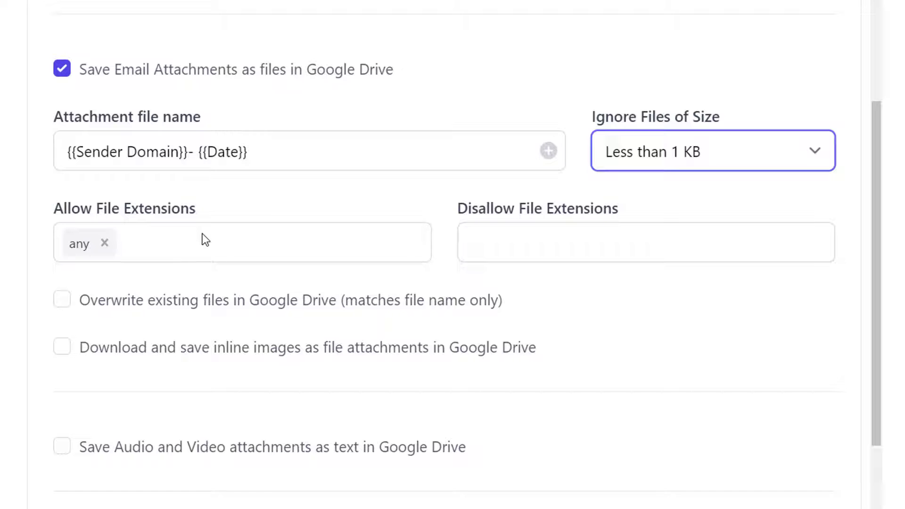
{"action": "left_click", "coordinate": [559, 249]}
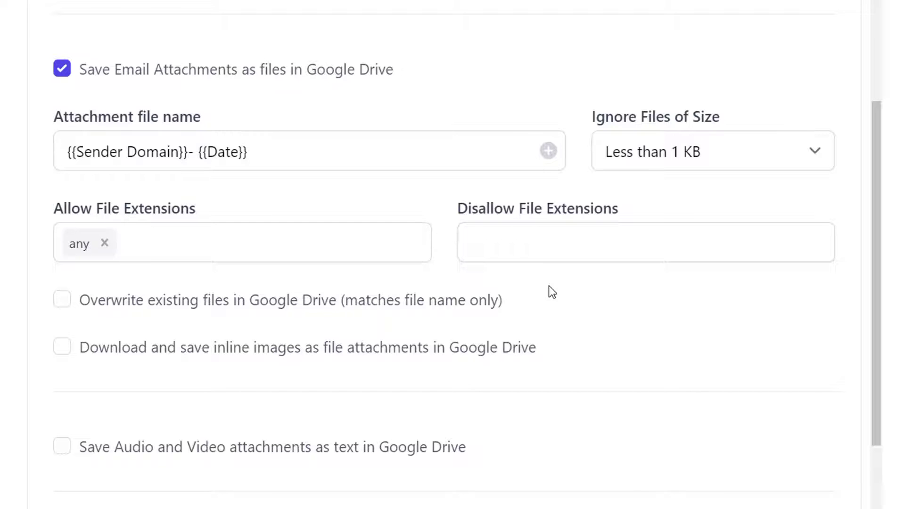
{"action": "left_click_drag", "start_coordinate": [873, 231], "coordinate": [870, 290]}
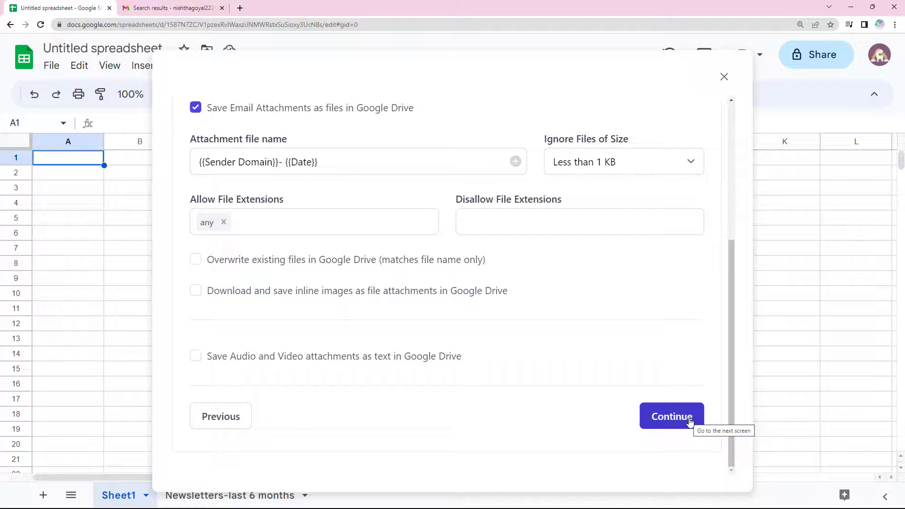
Enter 'Financial Statements' as both the workflow name and the log sheet name.
{"action": "left_click", "coordinate": [690, 420]}
{"action": "left_click", "coordinate": [312, 200]}
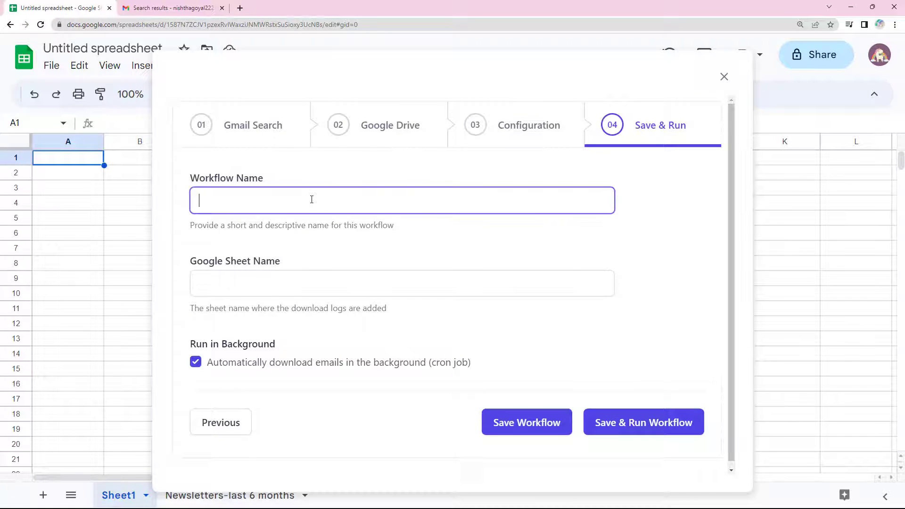
{"action": "type", "text": "Financial "}
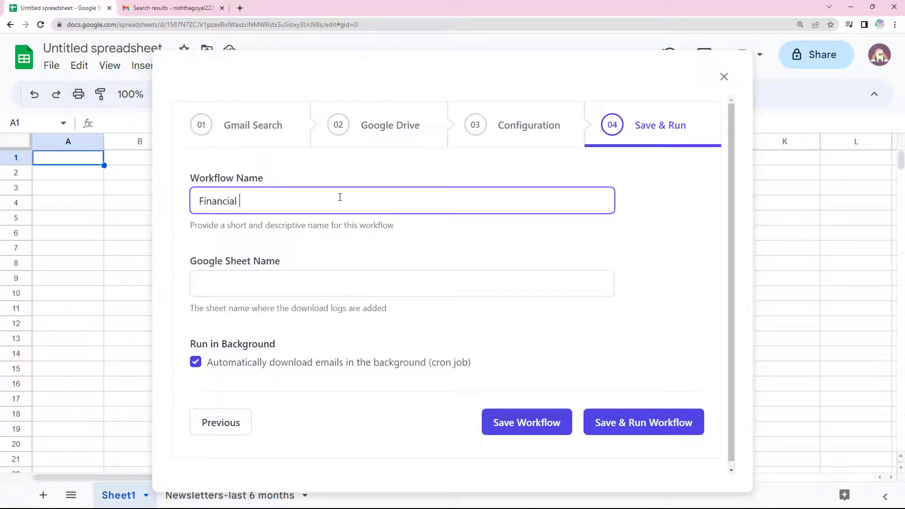
{"action": "type", "text": "Statements"}
{"action": "left_click", "coordinate": [352, 282]}
{"action": "type", "text": "Financ"}
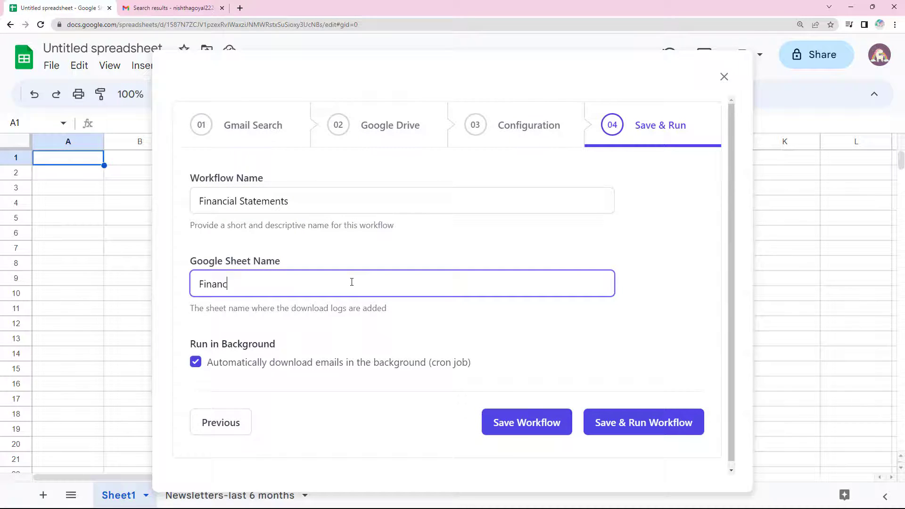
{"action": "type", "text": "ial Statements"}
{"action": "left_click", "coordinate": [360, 321]}
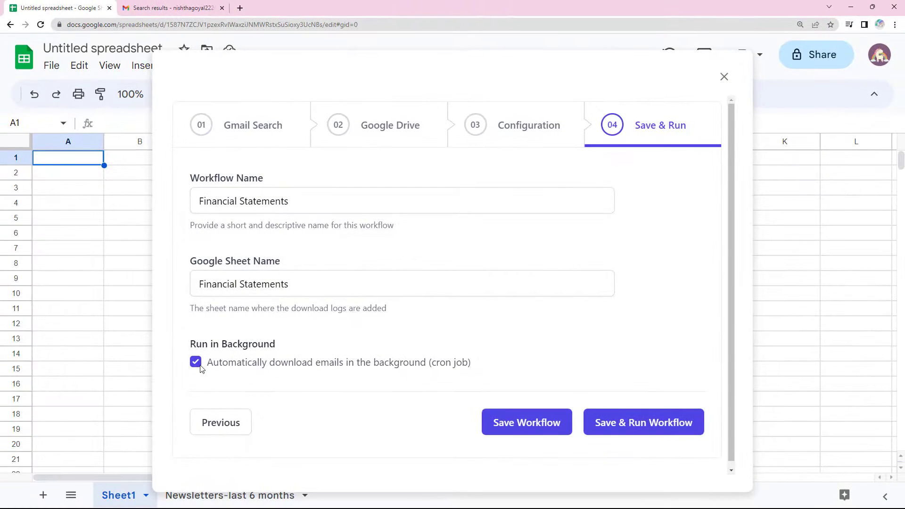
Save and run the workflow, review the 18 logged statements, then open a new browser tab.
{"action": "left_click", "coordinate": [657, 428]}
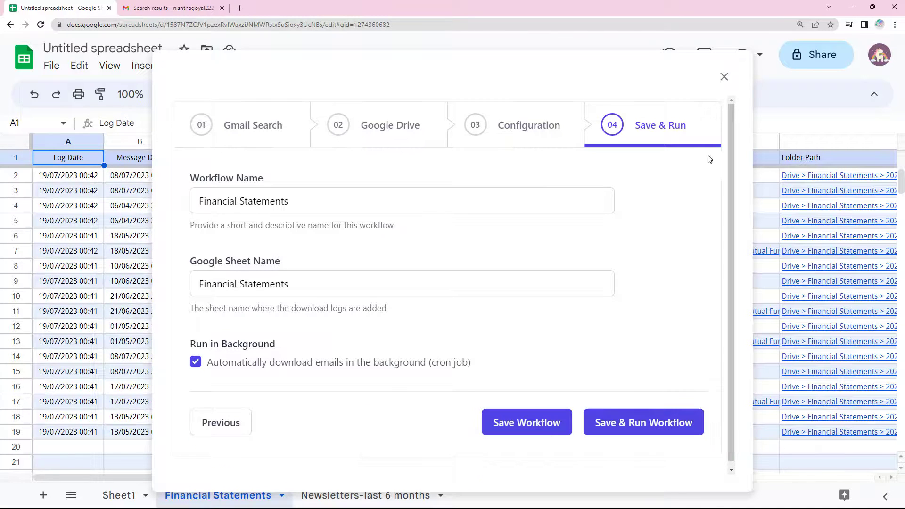
{"action": "left_click", "coordinate": [723, 80]}
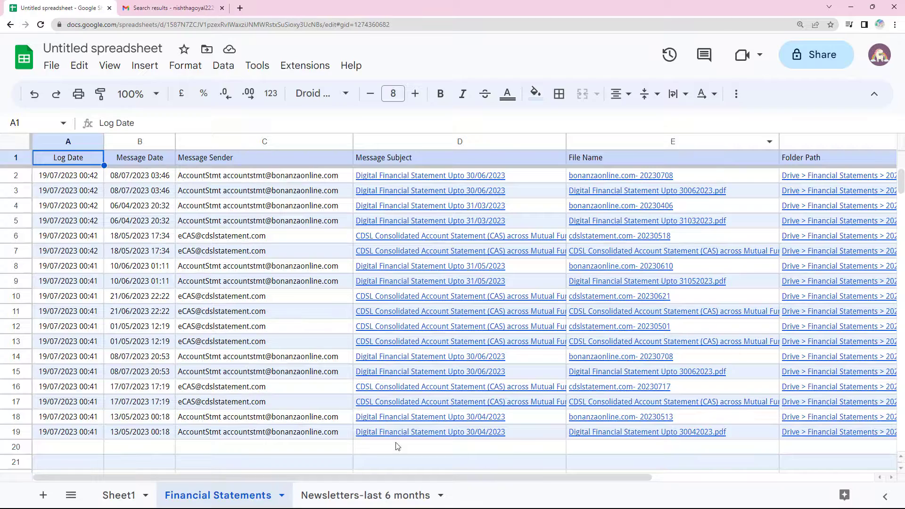
{"action": "left_click_drag", "start_coordinate": [479, 476], "coordinate": [613, 499]}
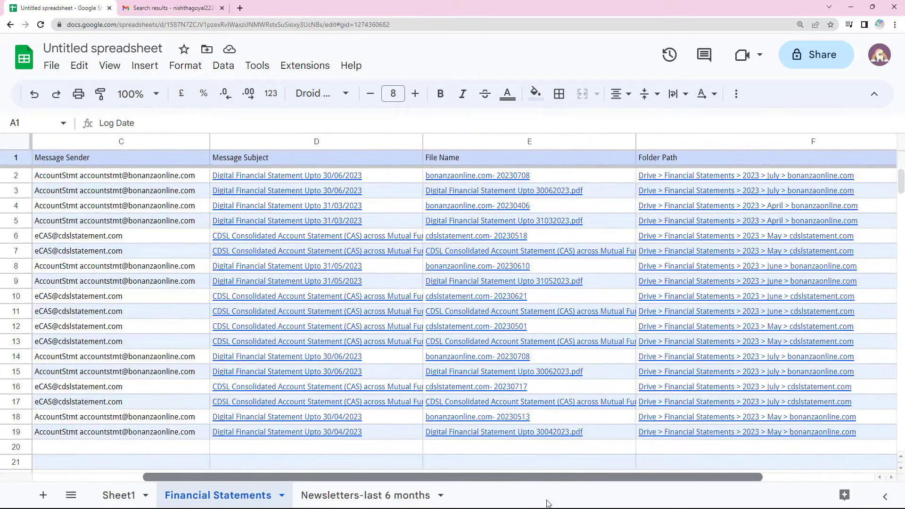
{"action": "left_click_drag", "start_coordinate": [547, 503], "coordinate": [477, 499]}
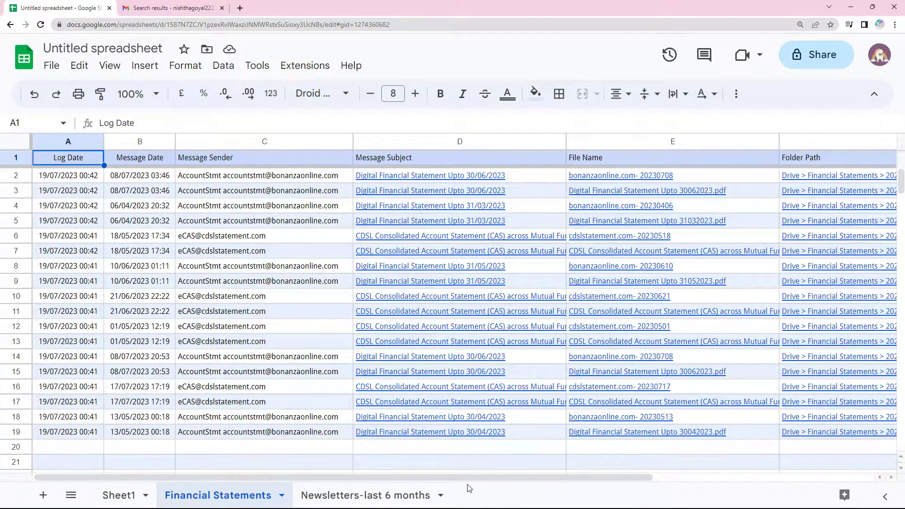
{"action": "left_click", "coordinate": [239, 8]}
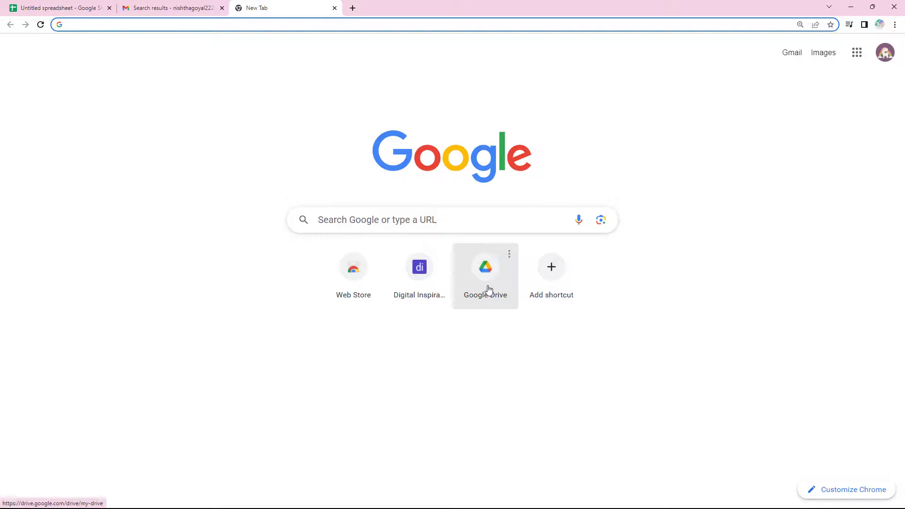
Browse Drive to The Fruit Inc > Financial Statements > 2023 > April > bonanzaonline.com.
{"action": "left_click", "coordinate": [489, 290]}
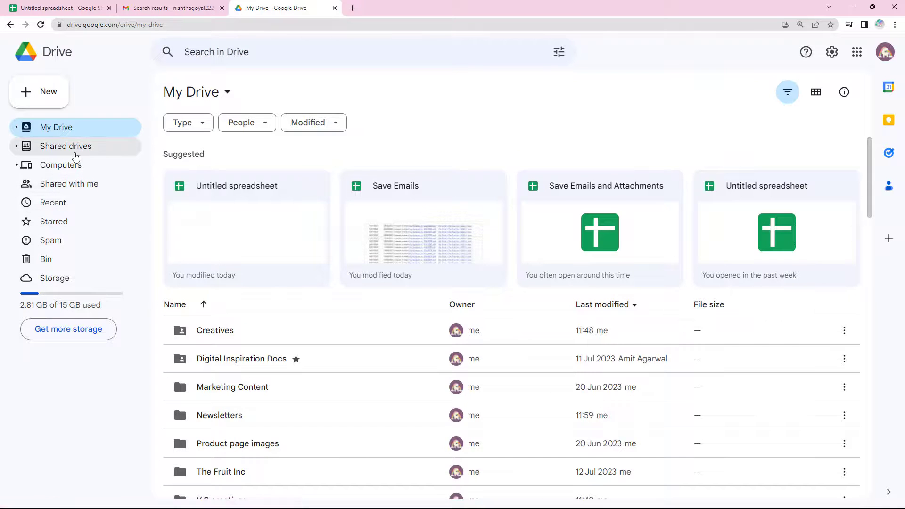
{"action": "left_click", "coordinate": [74, 149]}
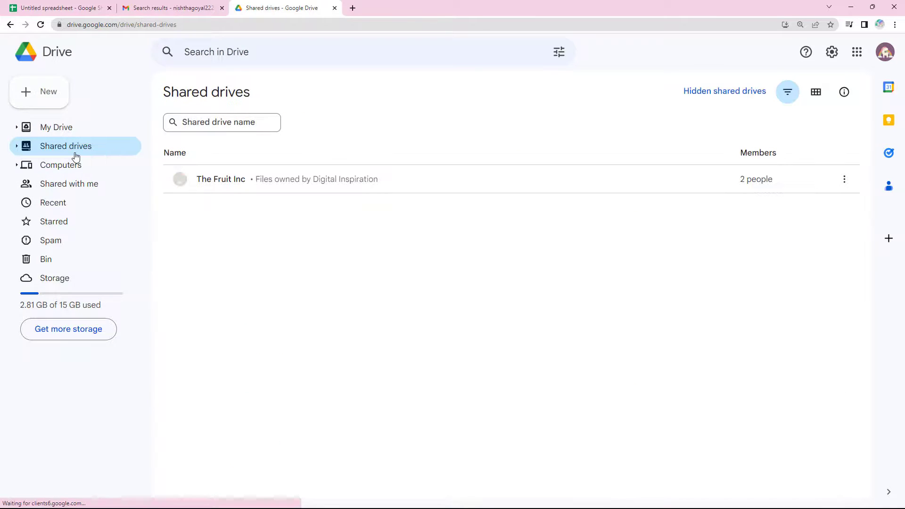
{"action": "double_click", "coordinate": [278, 185]}
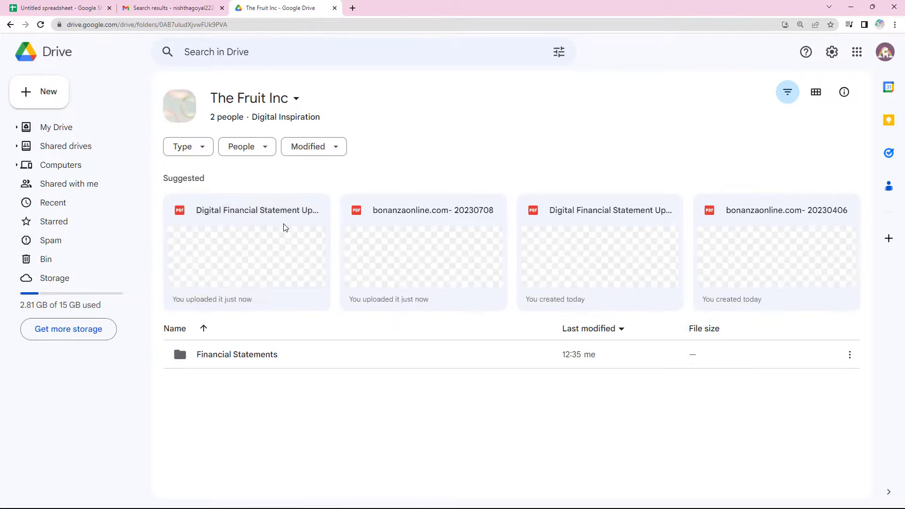
{"action": "double_click", "coordinate": [262, 361]}
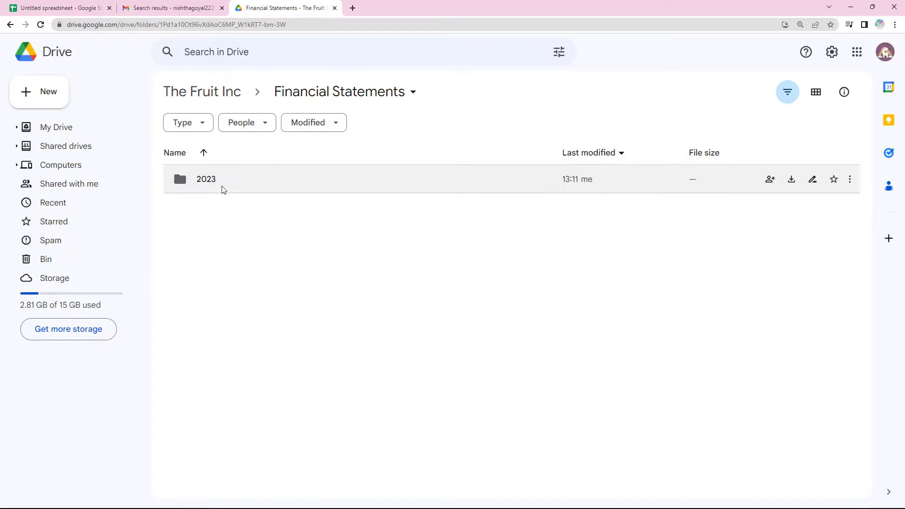
{"action": "double_click", "coordinate": [223, 189]}
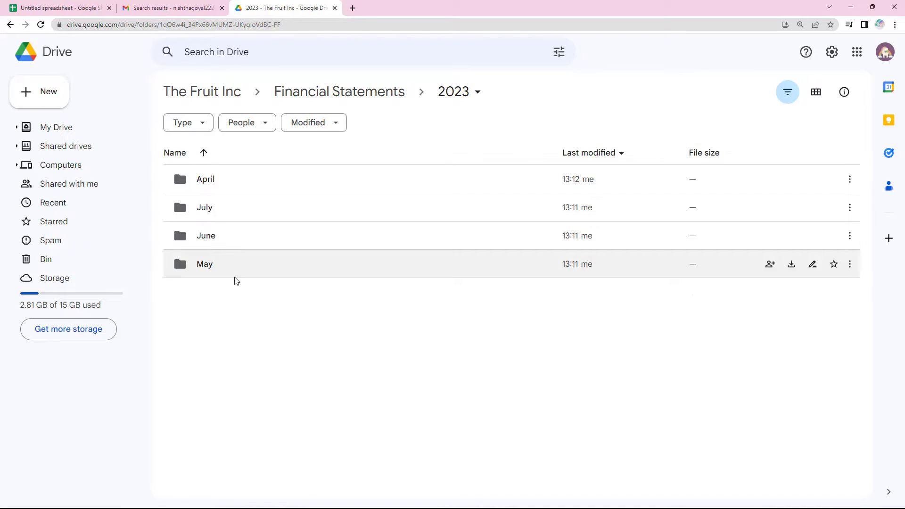
{"action": "double_click", "coordinate": [238, 186]}
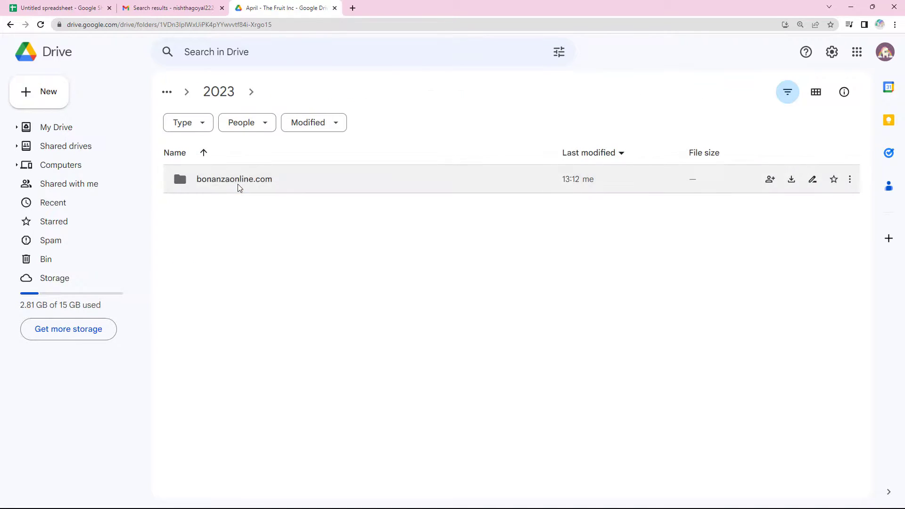
{"action": "double_click", "coordinate": [252, 183]}
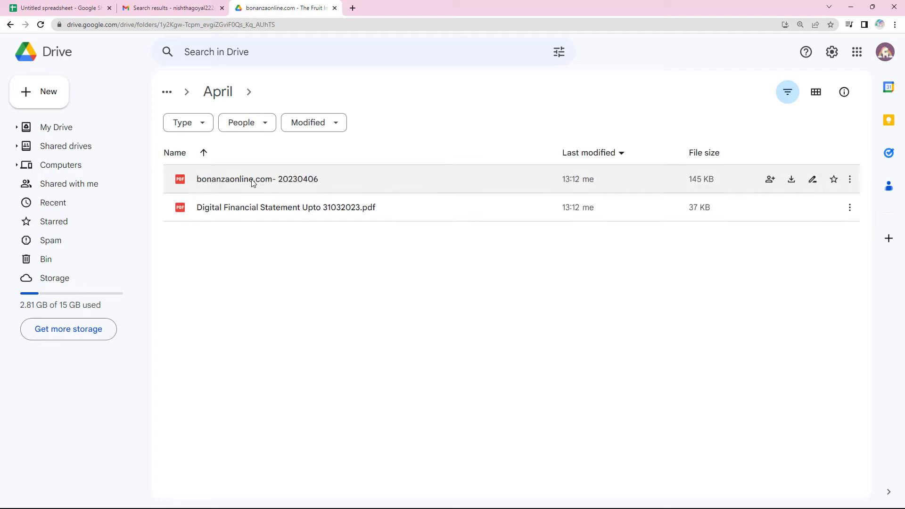